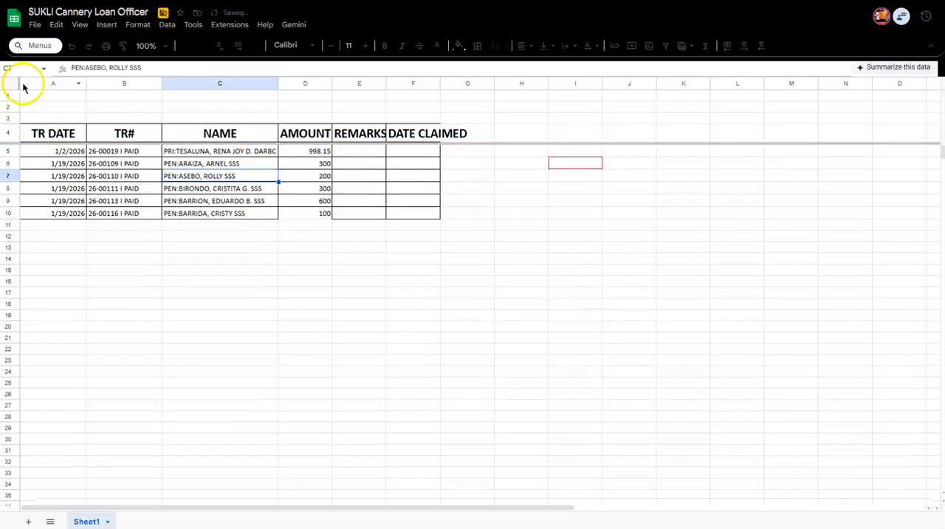
Freeze columns A through D and move the REMARKS column to the other side of DATE CLAIMED.
{"action": "left_click_drag", "start_coordinate": [18, 79], "coordinate": [403, 135]}
{"action": "left_click", "coordinate": [417, 134]}
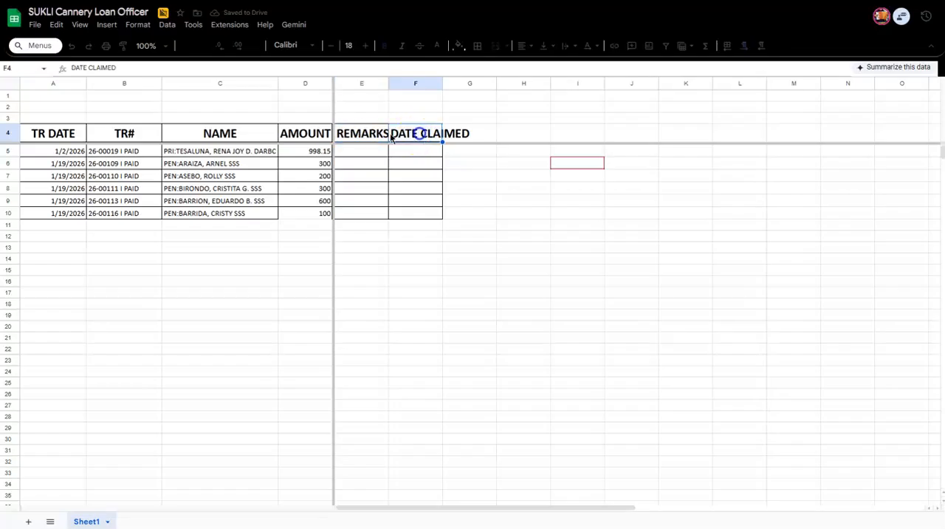
{"action": "left_click", "coordinate": [344, 132]}
{"action": "left_click", "coordinate": [351, 85]}
{"action": "left_click_drag", "start_coordinate": [348, 81], "coordinate": [426, 74]}
{"action": "left_click", "coordinate": [505, 185]}
{"action": "left_click", "coordinate": [369, 132]}
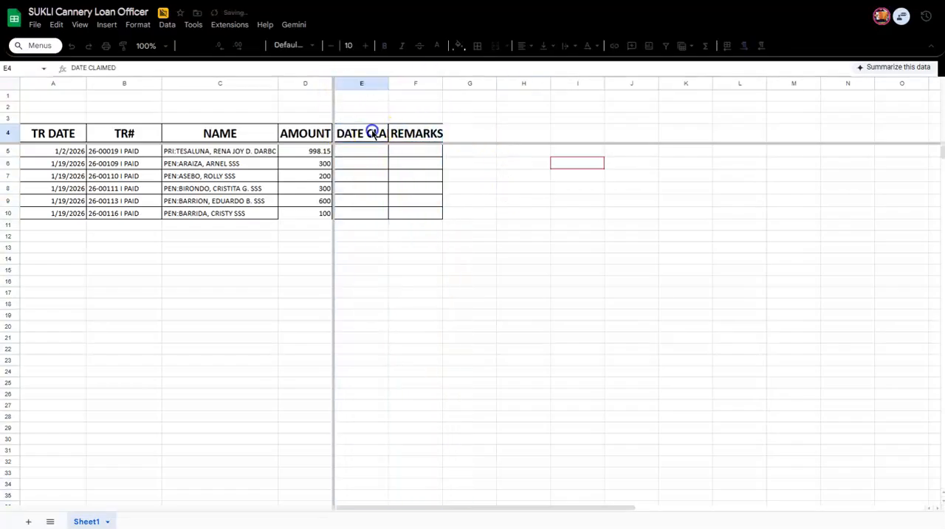
Reduce the font size of the header row A4:F4 to 11.
{"action": "left_click", "coordinate": [57, 133]}
{"action": "left_click", "coordinate": [386, 134], "text": "shift"}
{"action": "left_click", "coordinate": [409, 133], "text": "shift"}
{"action": "left_click", "coordinate": [333, 52]}
{"action": "left_click", "coordinate": [333, 52]}
{"action": "left_click", "coordinate": [333, 52]}
{"action": "left_click", "coordinate": [333, 52]}
{"action": "left_click", "coordinate": [334, 51]}
{"action": "left_click", "coordinate": [334, 52]}
{"action": "left_click", "coordinate": [333, 52]}
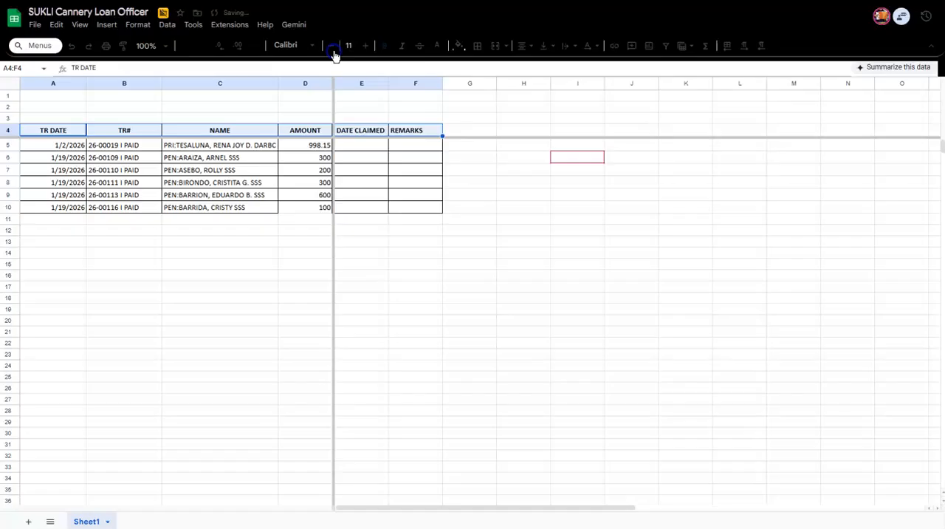
{"action": "left_click", "coordinate": [374, 229]}
Select the table from the header row down through column F and add 2,000 more rows to the sheet.
{"action": "left_click", "coordinate": [34, 133]}
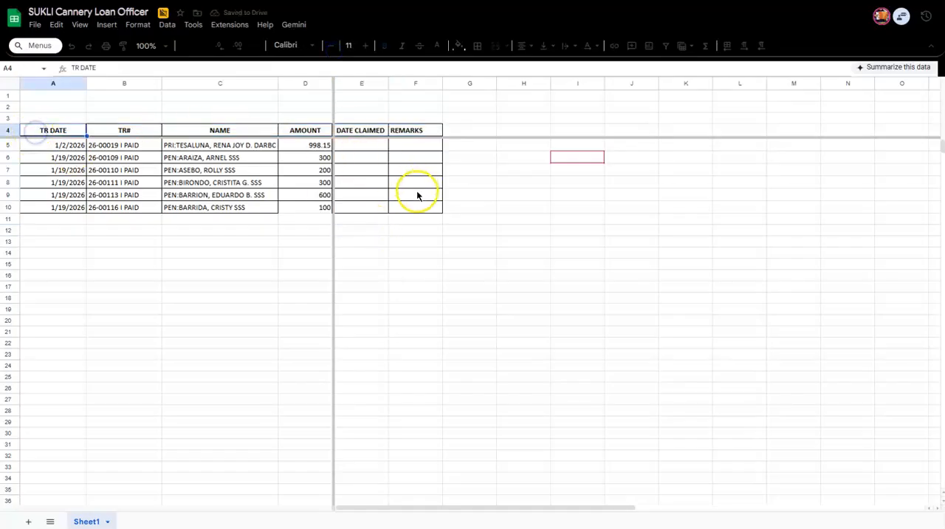
{"action": "left_click", "coordinate": [424, 132], "text": "shift"}
{"action": "left_click", "coordinate": [422, 275], "text": "shift"}
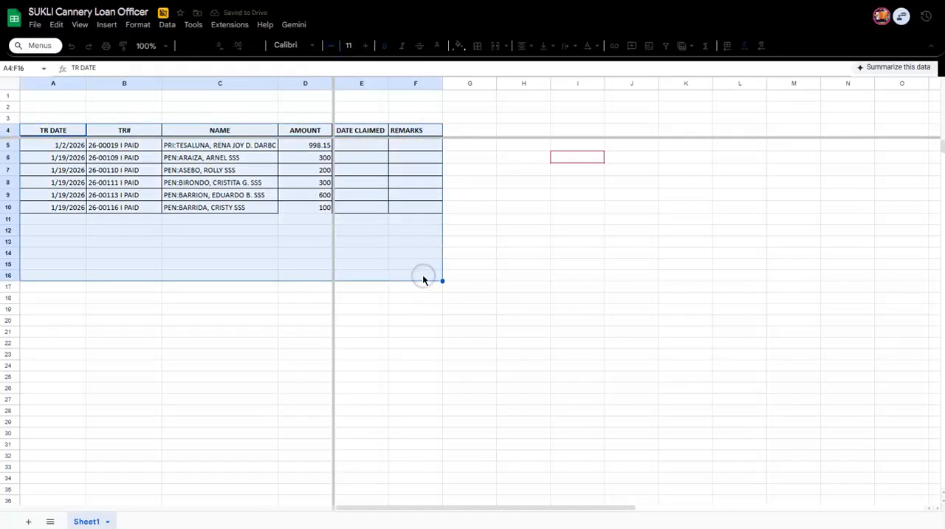
{"action": "key", "text": "ctrl+shift+Down"}
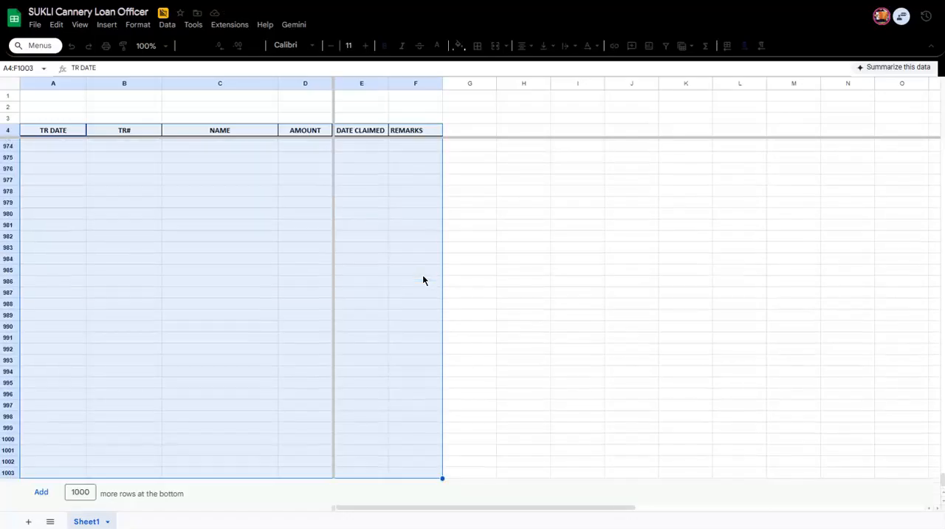
{"action": "left_click", "coordinate": [41, 492]}
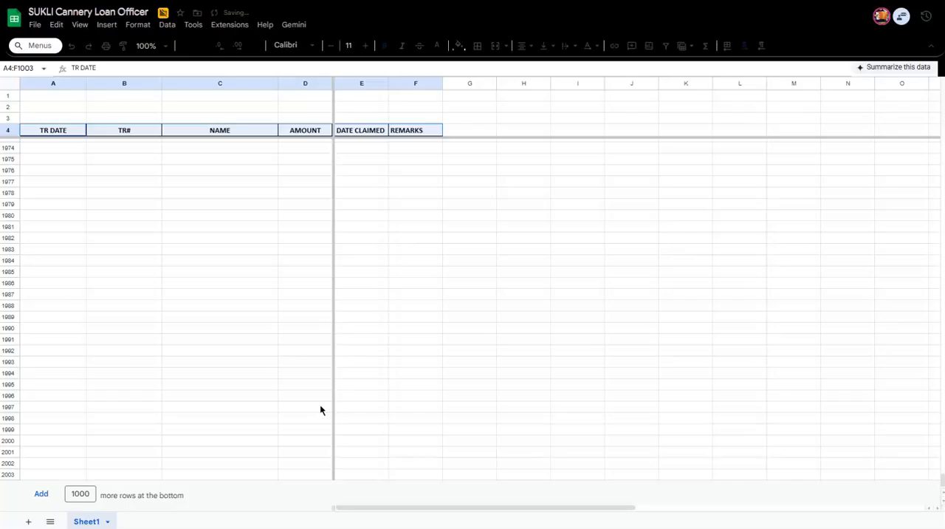
{"action": "key", "text": "ctrl+shift+Down"}
{"action": "left_click", "coordinate": [46, 493]}
Create a filter on the whole table range A4:F3003.
{"action": "key", "text": "ctrl+shift+Down"}
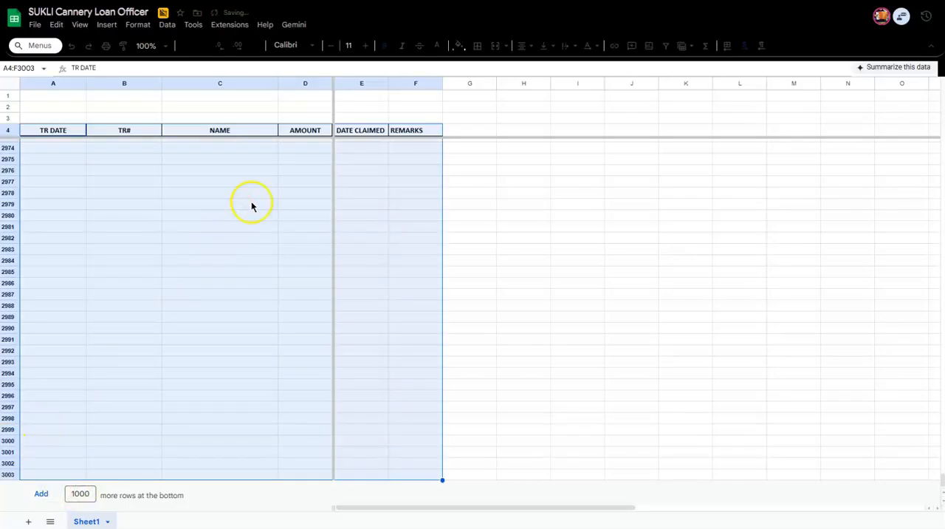
{"action": "left_click", "coordinate": [167, 25]}
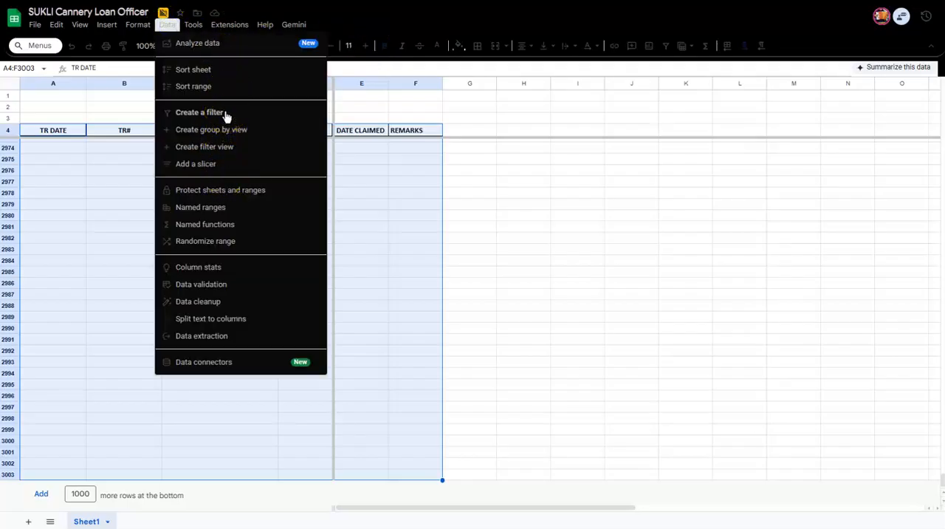
{"action": "scroll", "coordinate": [407, 218], "scroll_direction": "up", "scroll_amount": 5}
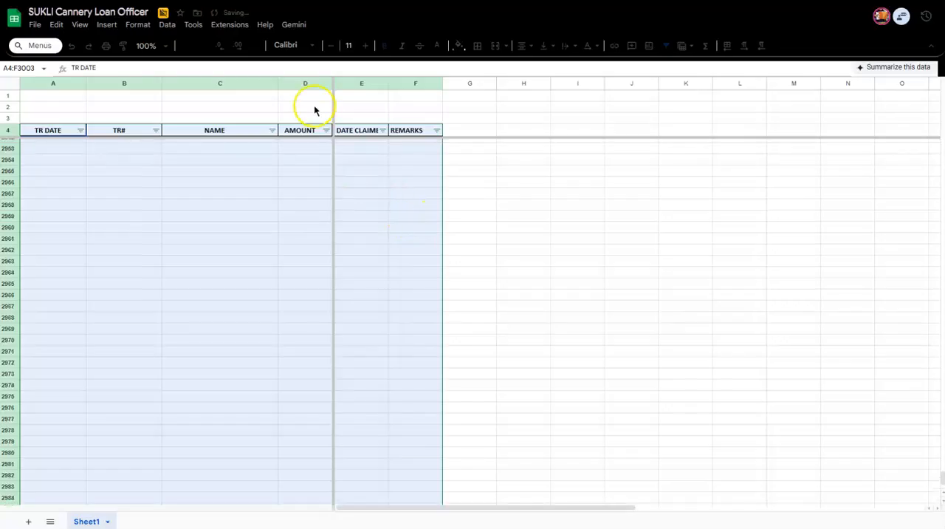
Enter the formula =SUBTOTAL(9,D5:D3003) in cell D2 above the AMOUNT header.
{"action": "left_click", "coordinate": [314, 106]}
{"action": "scroll", "coordinate": [330, 130], "scroll_direction": "up", "scroll_amount": 2}
{"action": "key", "text": "Down"}
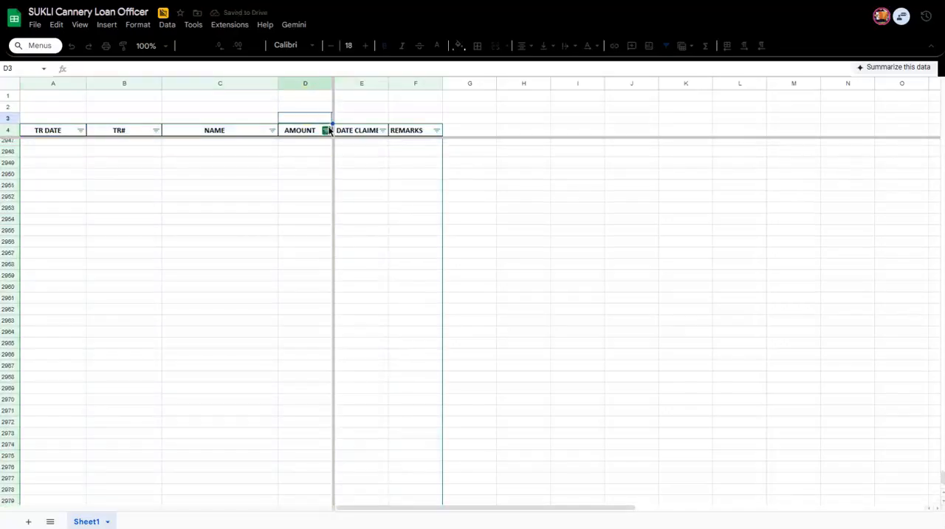
{"action": "scroll", "coordinate": [319, 97], "scroll_direction": "up", "scroll_amount": 2}
{"action": "key", "text": "Down"}
{"action": "key", "text": "Down"}
{"action": "key", "text": "Down"}
{"action": "key", "text": "Up"}
{"action": "key", "text": "Up"}
{"action": "key", "text": "Up"}
{"action": "key", "text": "Up"}
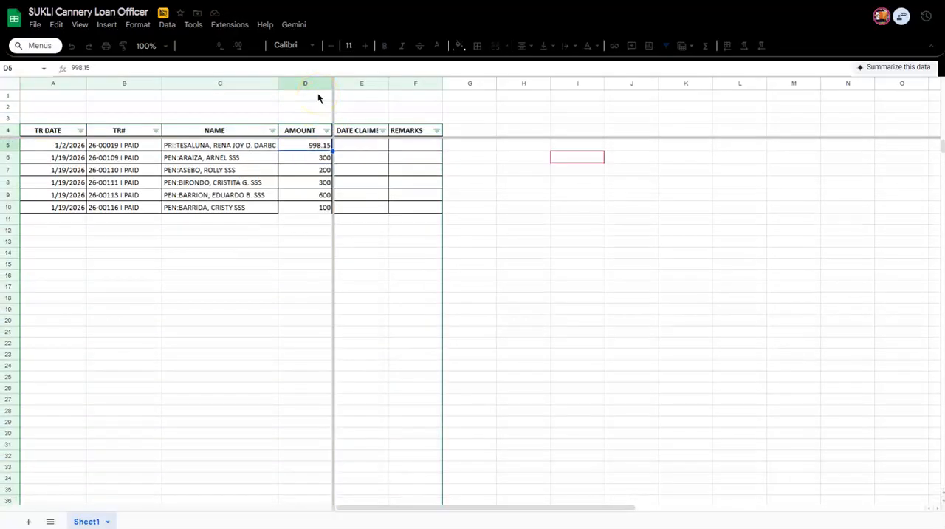
{"action": "type", "text": "="}
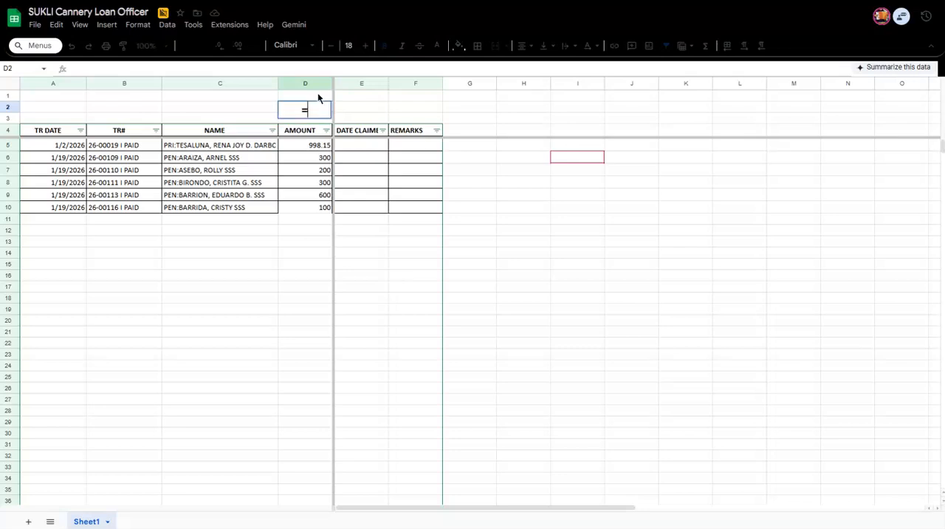
{"action": "type", "text": "SUBTOTAL("}
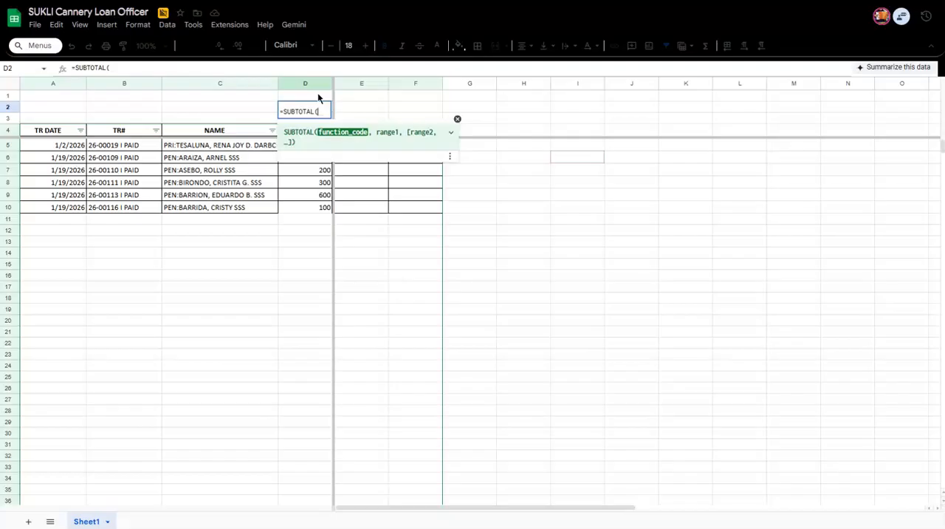
{"action": "type", "text": "3"}
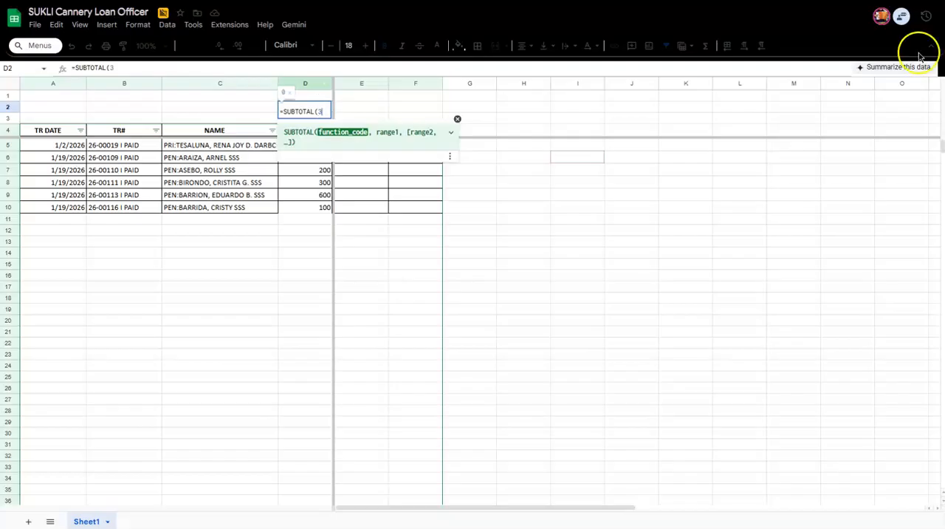
{"action": "key", "text": "BackSpace"}
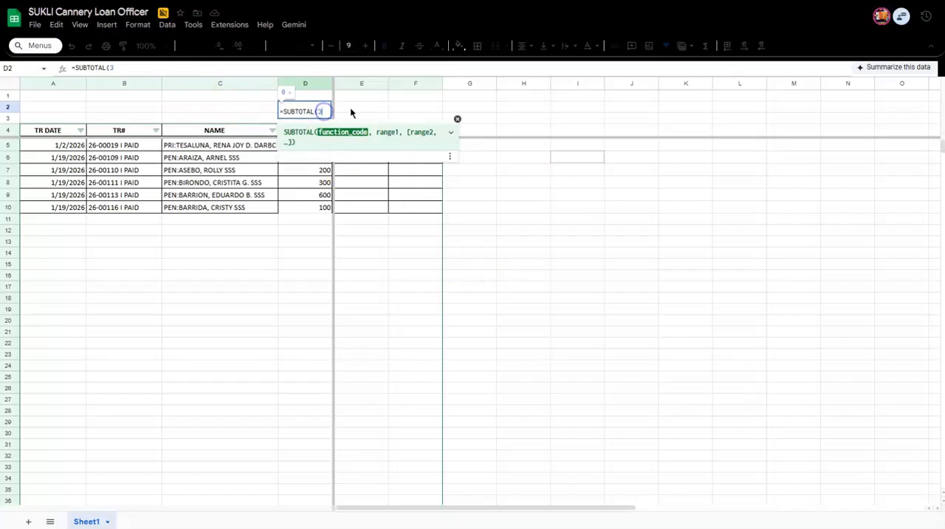
{"action": "type", "text": "9,"}
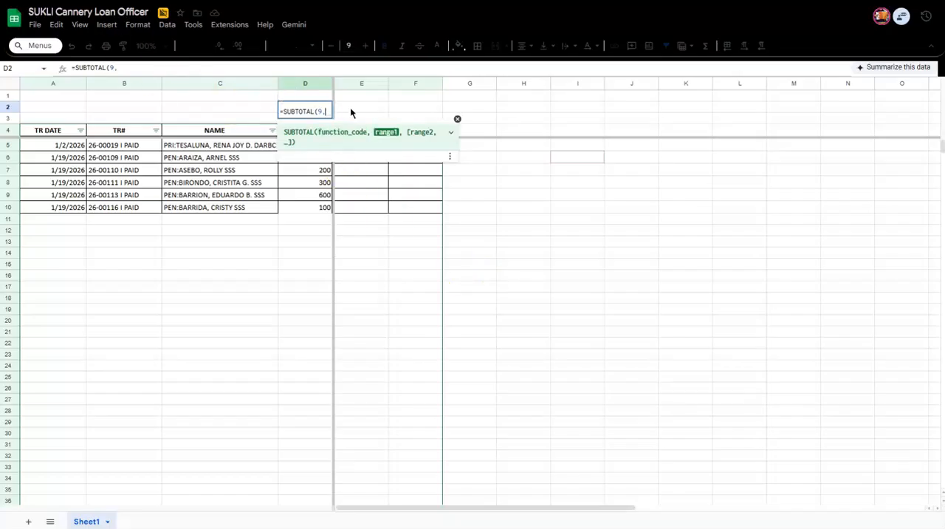
{"action": "type", "text": "D5:D10"}
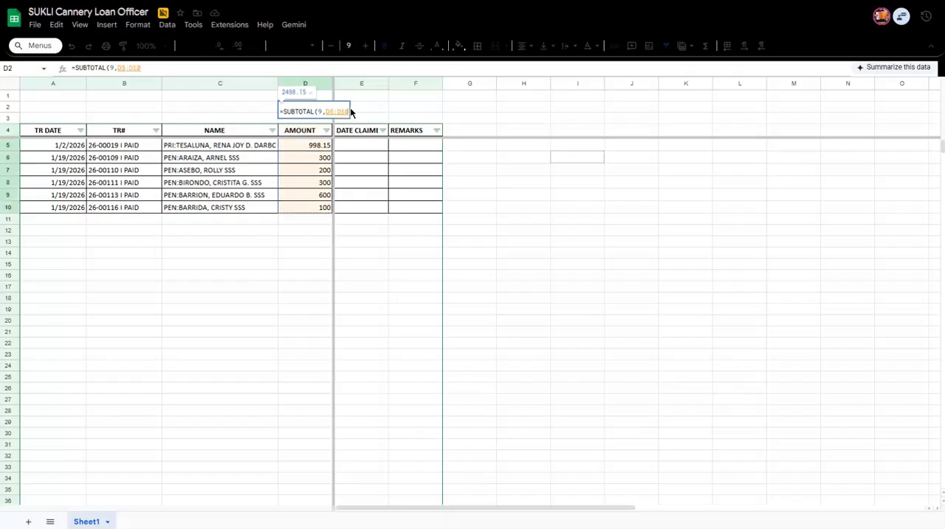
{"action": "key", "text": "ctrl+shift+Down"}
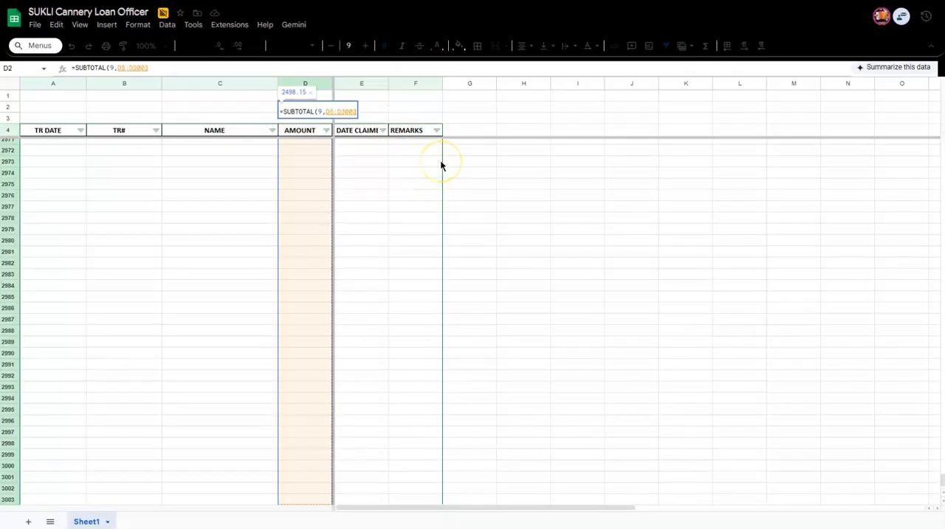
{"action": "key", "text": "Return"}
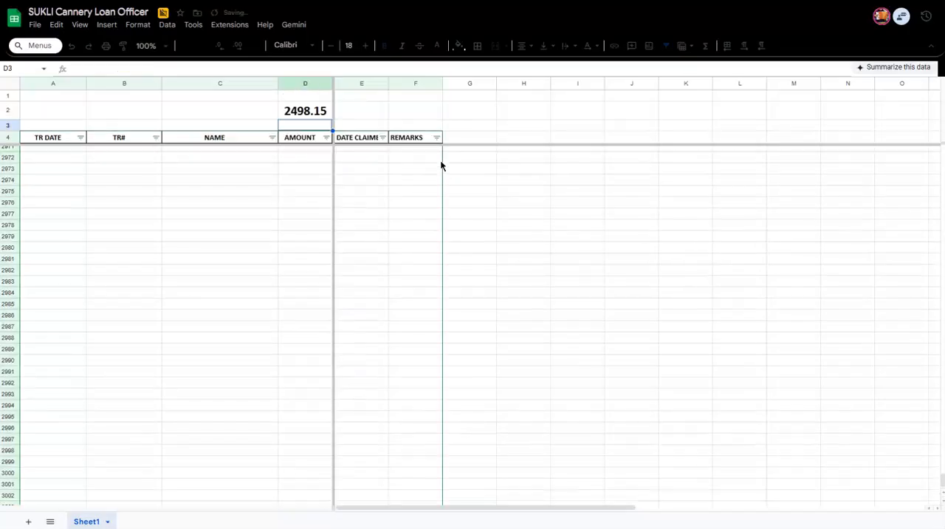
Format the subtotal in D2 as a number with a thousands separator and two decimals.
{"action": "left_click", "coordinate": [290, 109]}
{"action": "key", "text": "ctrl+shift+1"}
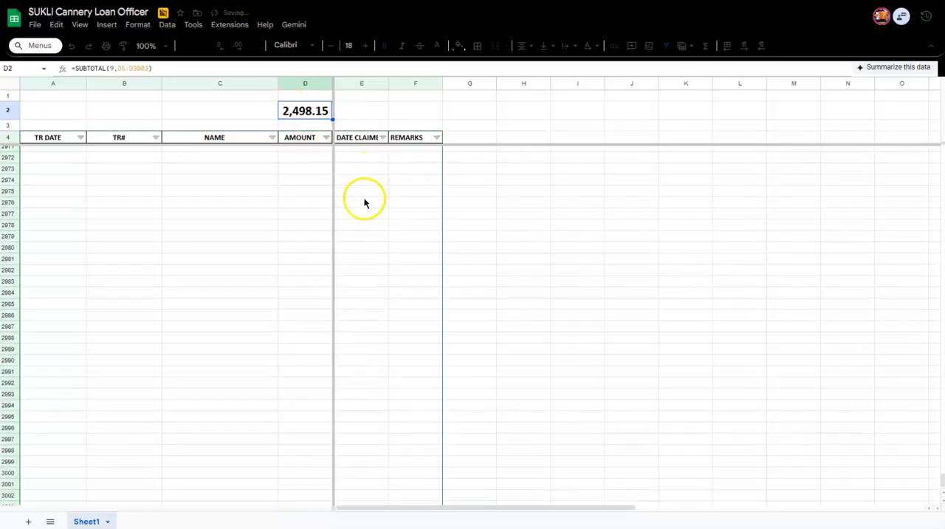
{"action": "left_click", "coordinate": [362, 202]}
{"action": "left_click", "coordinate": [326, 137]}
{"action": "left_click", "coordinate": [422, 203]}
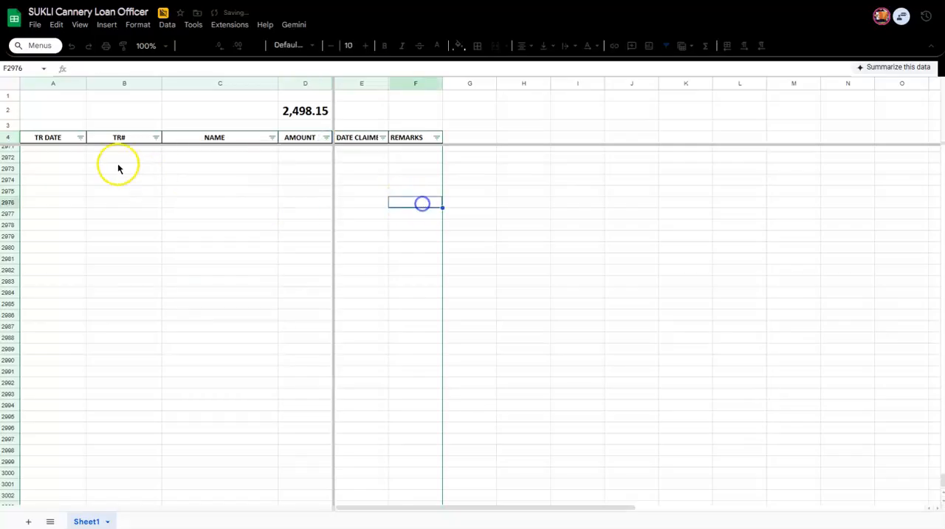
Filter the NAME column to only the entries in rows 6 and 7, and check the subtotal in D2.
{"action": "left_click", "coordinate": [43, 139]}
{"action": "key", "text": "Down"}
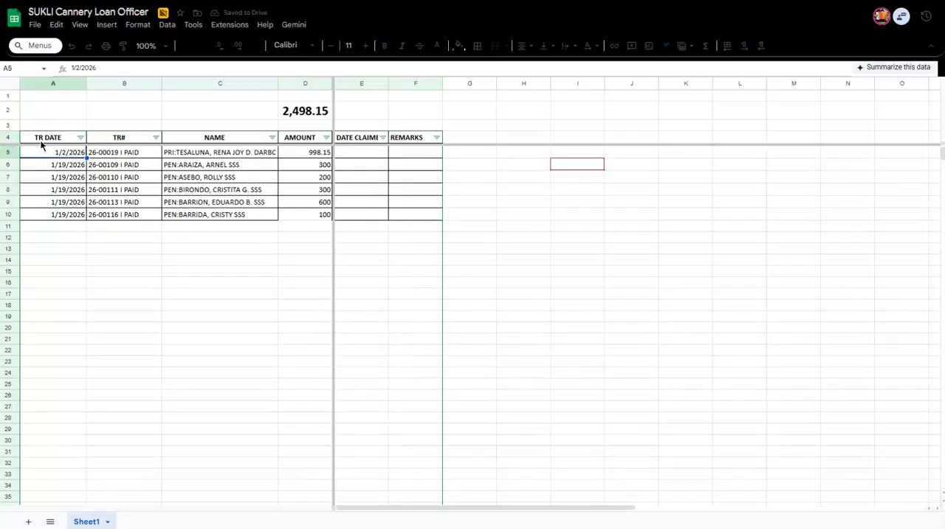
{"action": "left_click", "coordinate": [273, 138]}
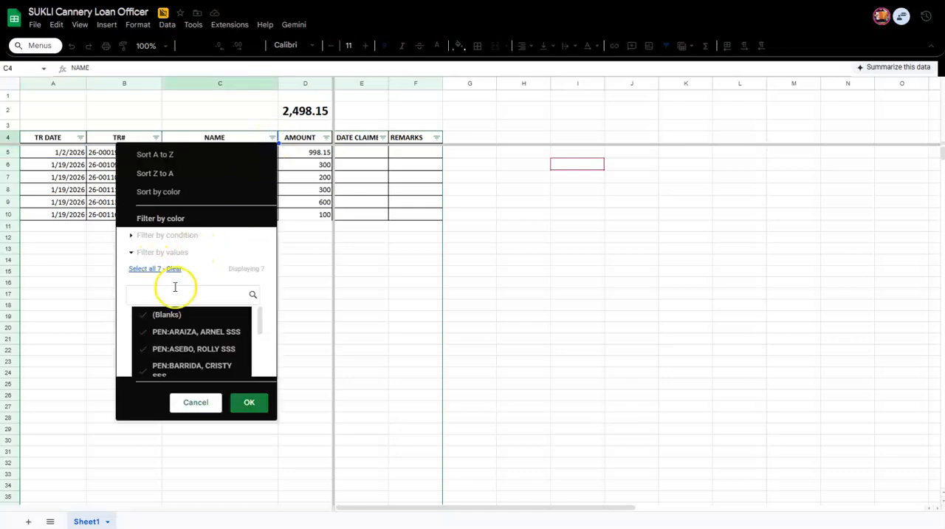
{"action": "scroll", "coordinate": [180, 354], "scroll_direction": "down", "scroll_amount": 3}
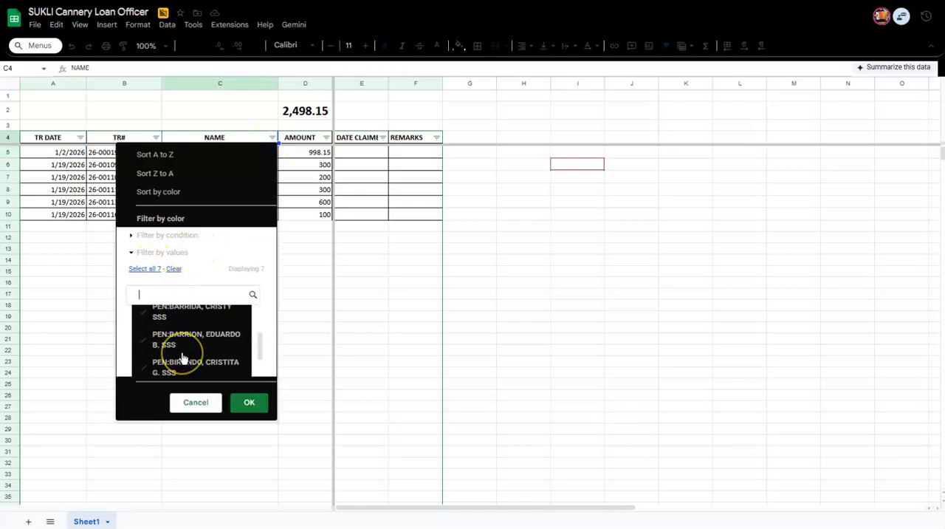
{"action": "scroll", "coordinate": [169, 343], "scroll_direction": "up", "scroll_amount": 4}
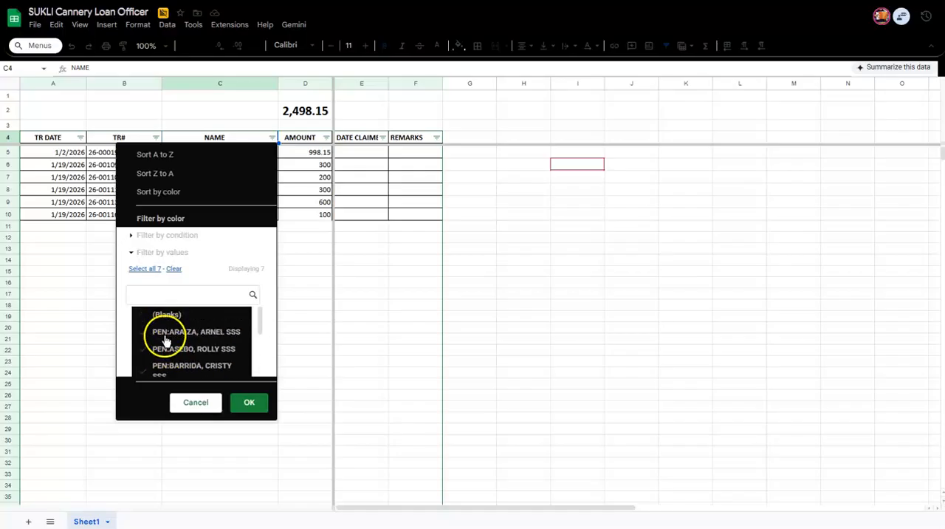
{"action": "left_click", "coordinate": [173, 269]}
{"action": "left_click", "coordinate": [170, 333]}
{"action": "left_click", "coordinate": [171, 350]}
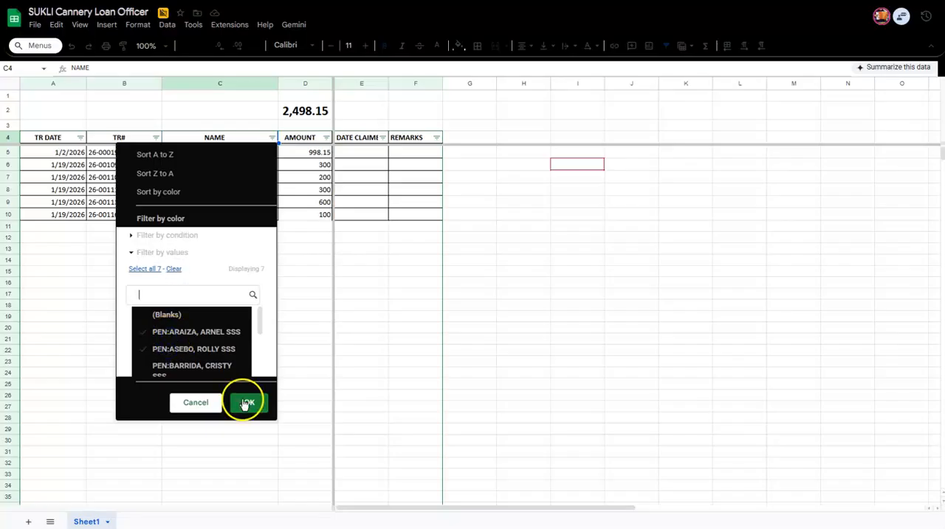
{"action": "left_click", "coordinate": [245, 411]}
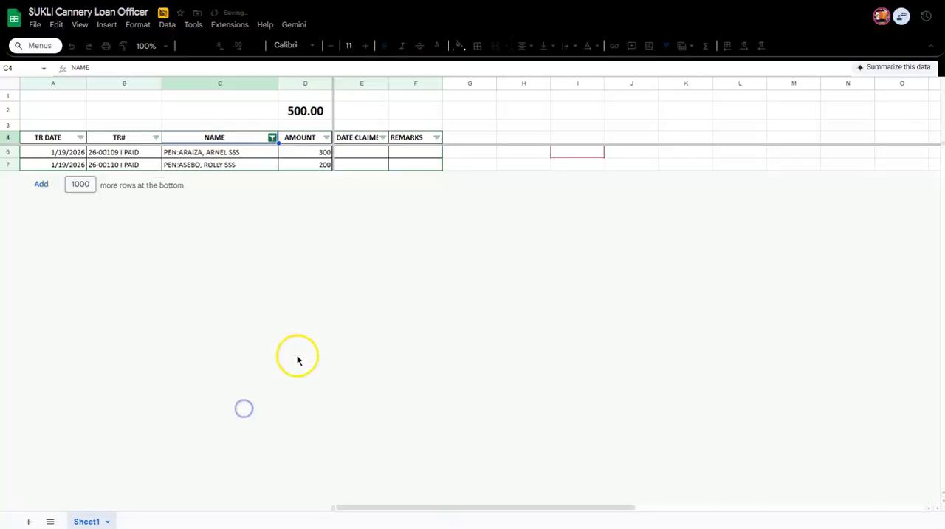
{"action": "left_click", "coordinate": [305, 110]}
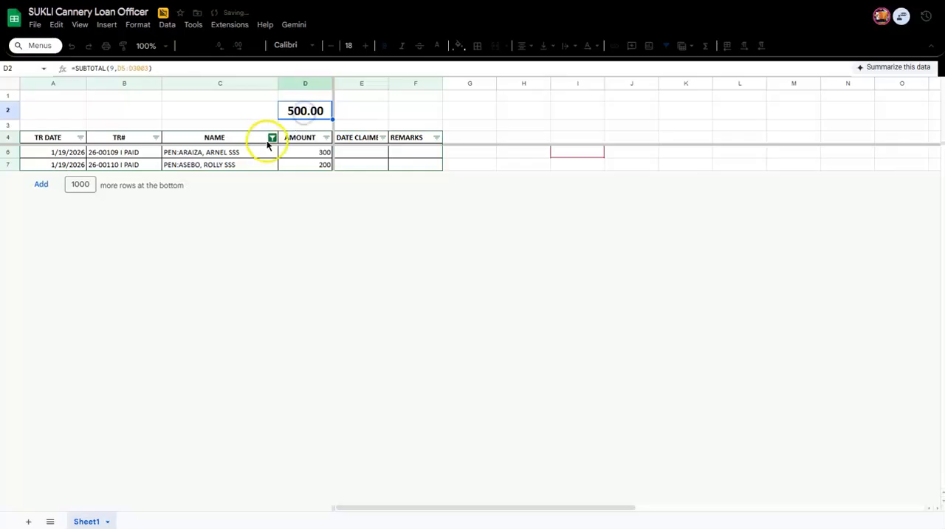
Reselect all values in the NAME column filter to show every row again.
{"action": "left_click", "coordinate": [273, 137]}
{"action": "left_click", "coordinate": [147, 270]}
{"action": "left_click", "coordinate": [247, 402]}
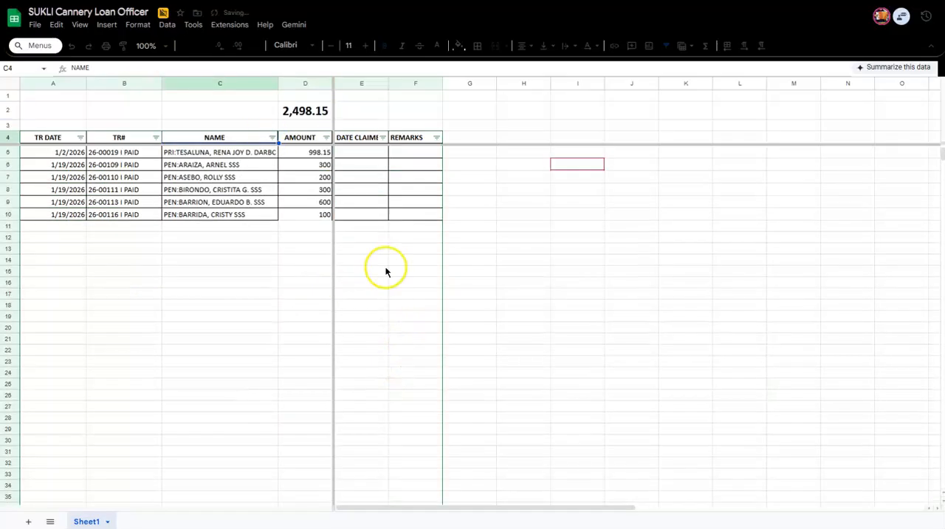
{"action": "left_click", "coordinate": [392, 264]}
{"action": "left_click", "coordinate": [348, 140]}
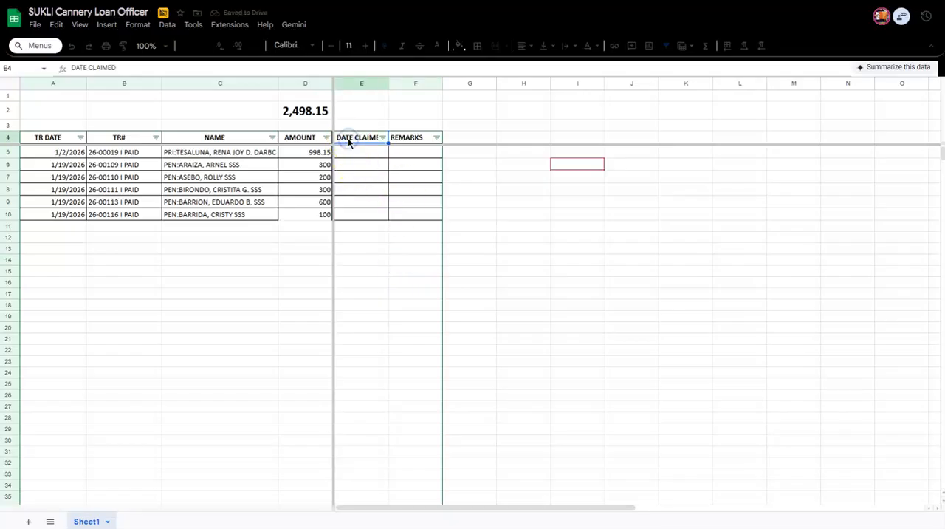
{"action": "left_click", "coordinate": [362, 167]}
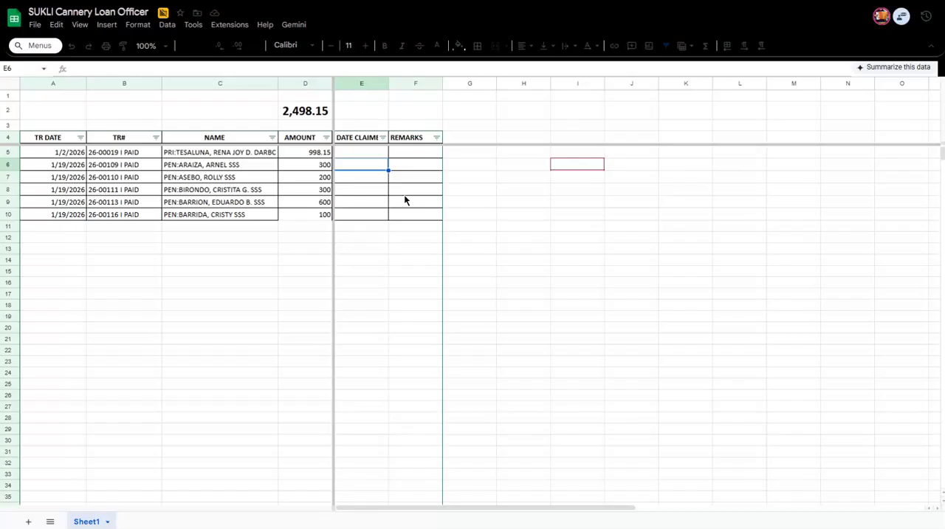
{"action": "left_click", "coordinate": [248, 177]}
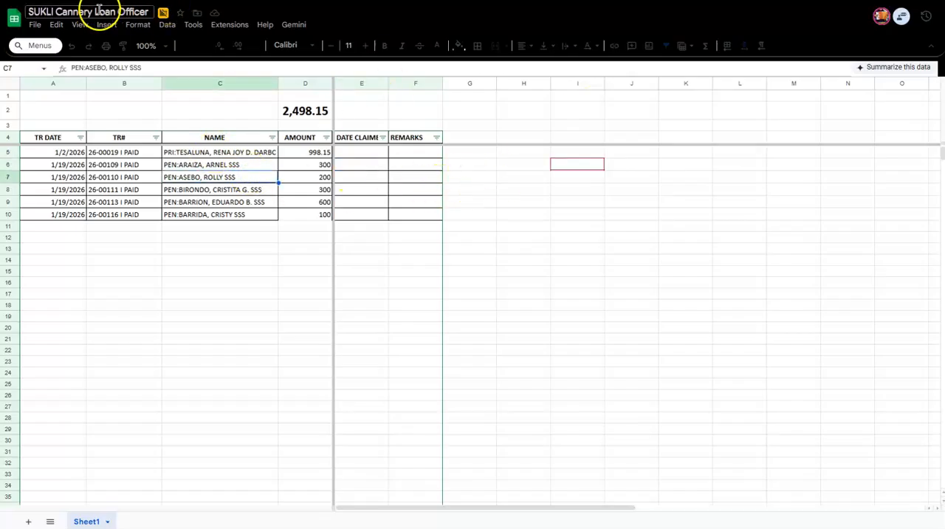
{"action": "key", "text": "Down"}
{"action": "left_click", "coordinate": [76, 164]}
{"action": "left_click", "coordinate": [175, 203]}
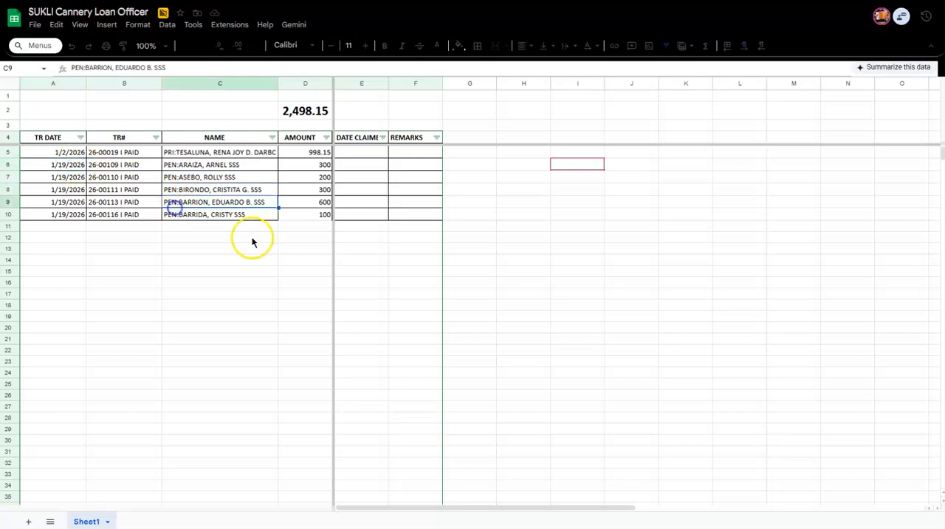
{"action": "left_click", "coordinate": [286, 227]}
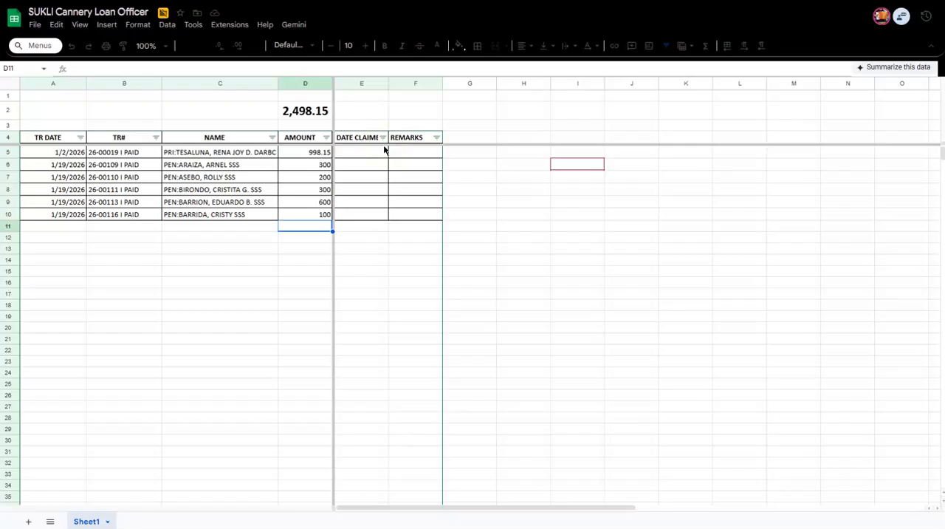
Select the range A4:D10 in the Loan Officer sheet to review the header and data to import.
{"action": "left_click", "coordinate": [106, 167]}
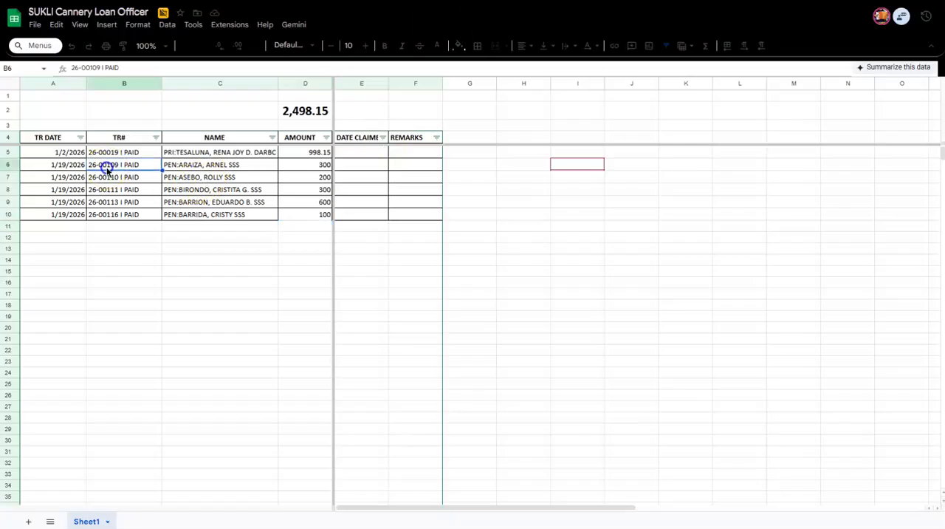
{"action": "left_click", "coordinate": [70, 140]}
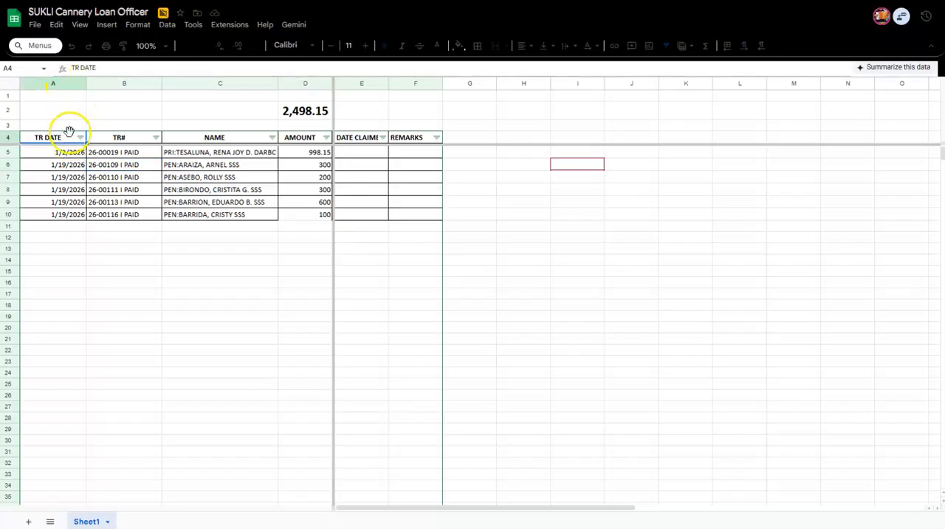
{"action": "left_click", "coordinate": [301, 215], "text": "shift"}
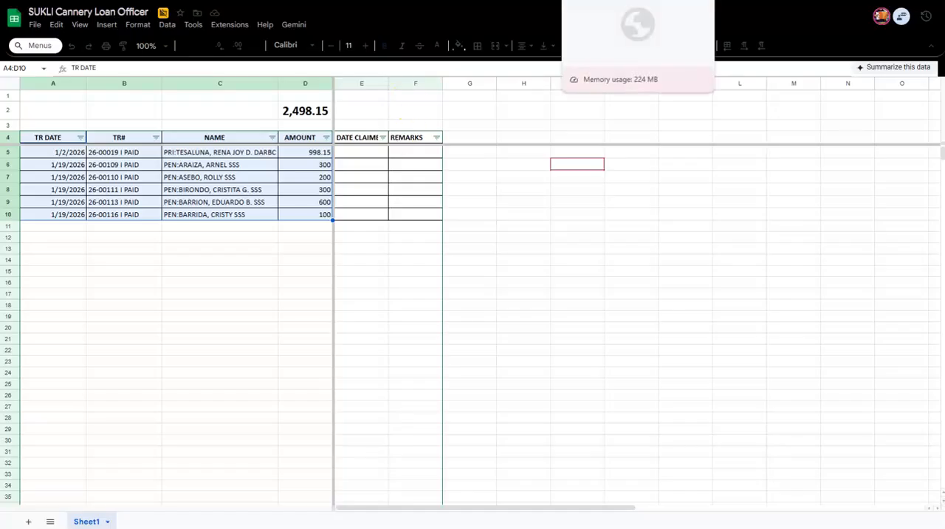
{"action": "left_click", "coordinate": [598, 1]}
{"action": "left_click", "coordinate": [48, 141]}
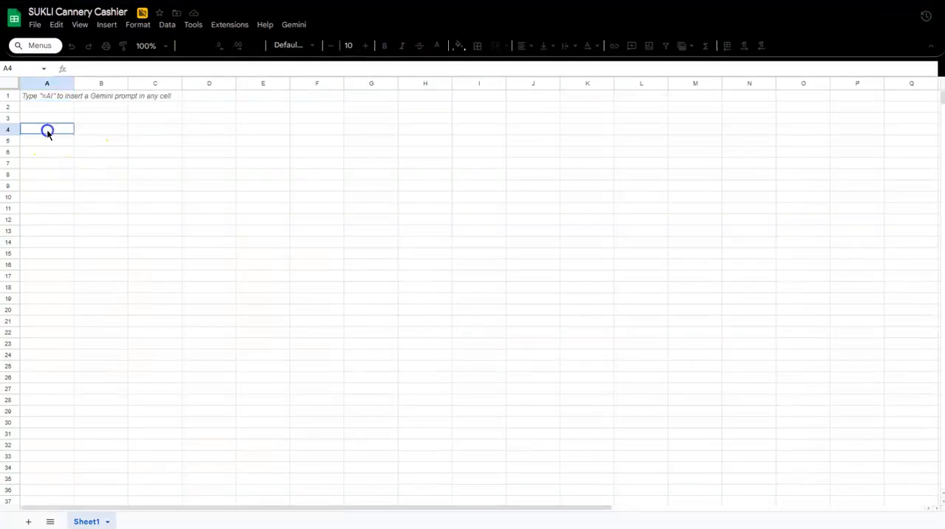
{"action": "left_click", "coordinate": [385, 5]}
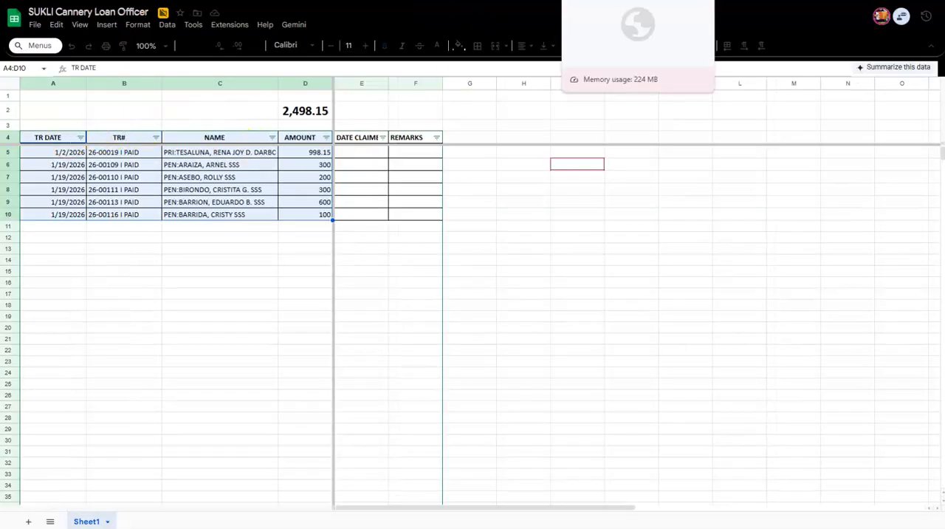
{"action": "left_click", "coordinate": [598, 1]}
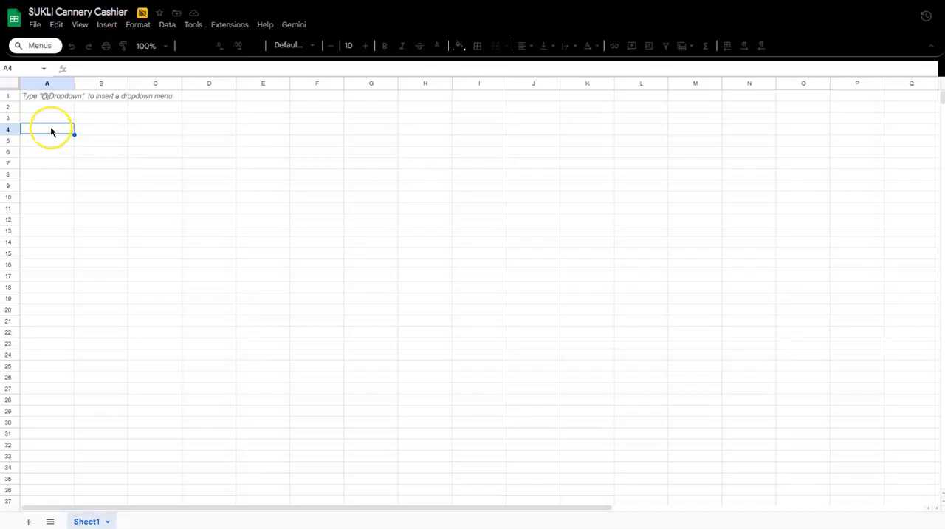
{"action": "double_click", "coordinate": [50, 131]}
{"action": "type", "text": "=IMPORTRANGE(\"https://docs.google.com\", \"Sales Data!A1:C10\")"}
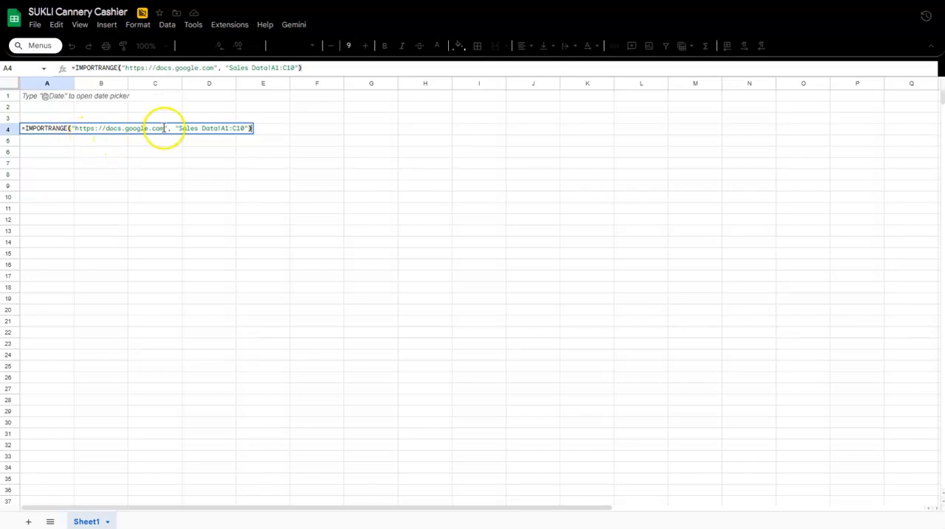
Replace the placeholder address in the IMPORTRANGE formula with the link of the Loan Officer spreadsheet.
{"action": "left_click_drag", "start_coordinate": [165, 129], "coordinate": [77, 129]}
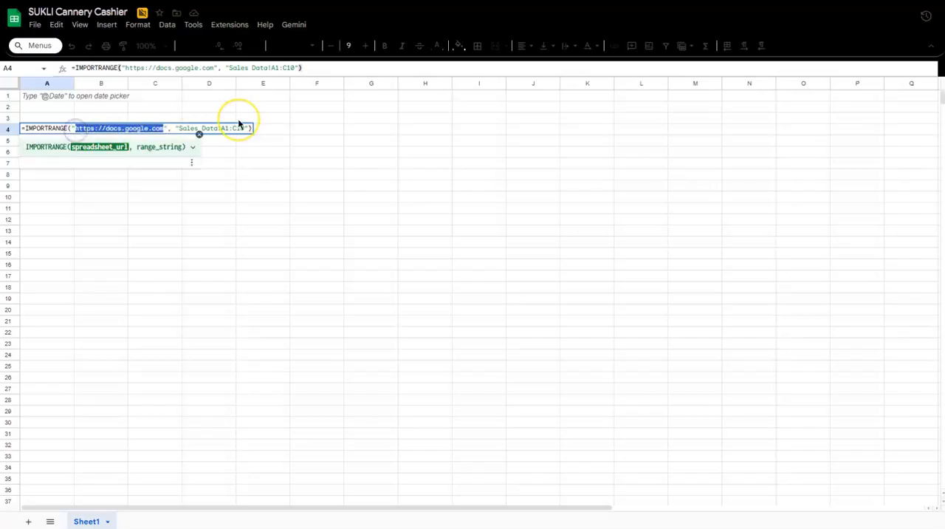
{"action": "key", "text": "BackSpace"}
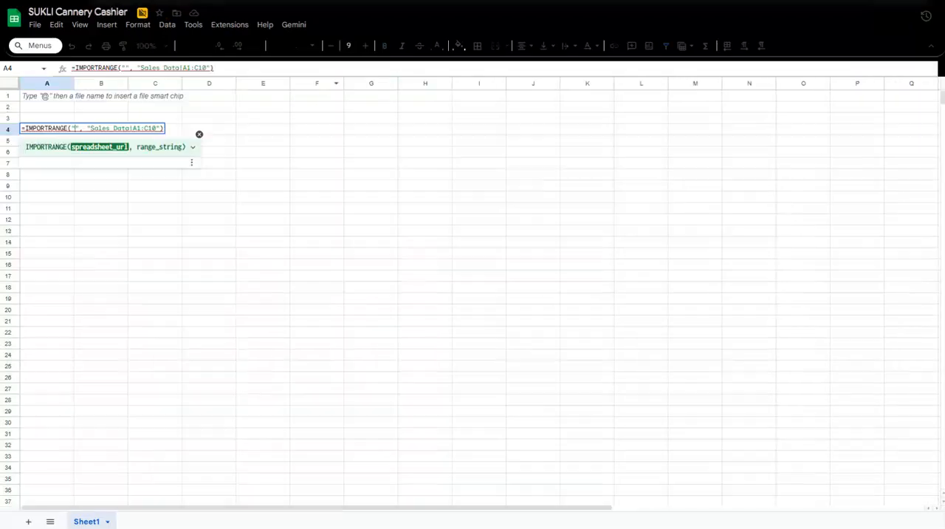
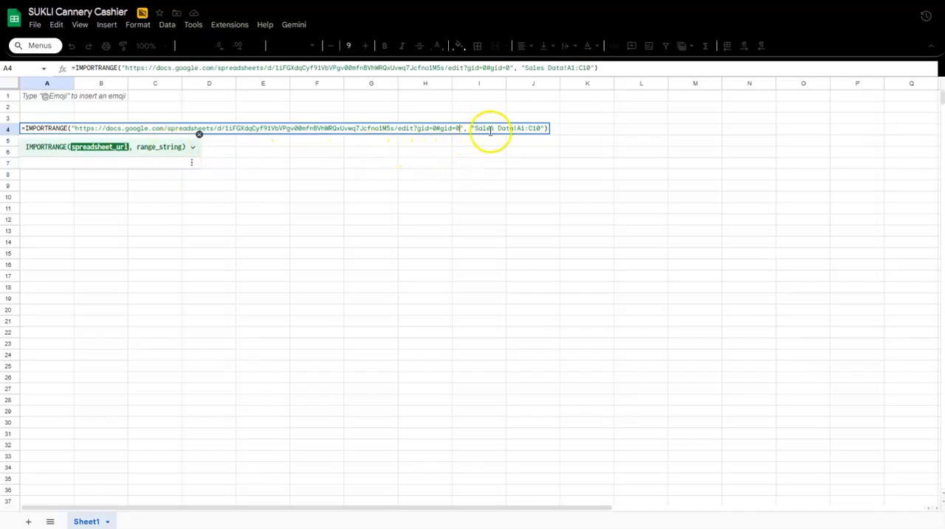
Change the sheet name in the formula's range string from Sales Data to Sheet1.
{"action": "left_click", "coordinate": [540, 130]}
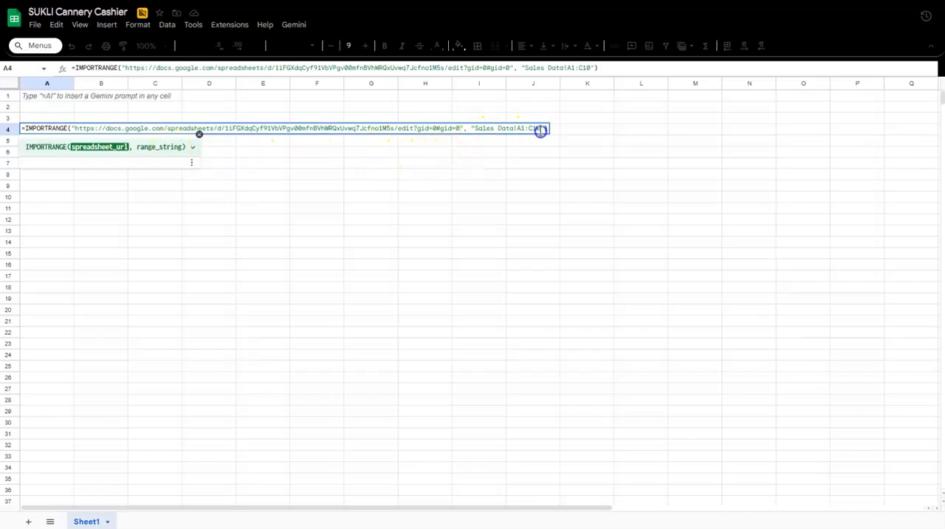
{"action": "left_click_drag", "start_coordinate": [540, 130], "coordinate": [476, 134]}
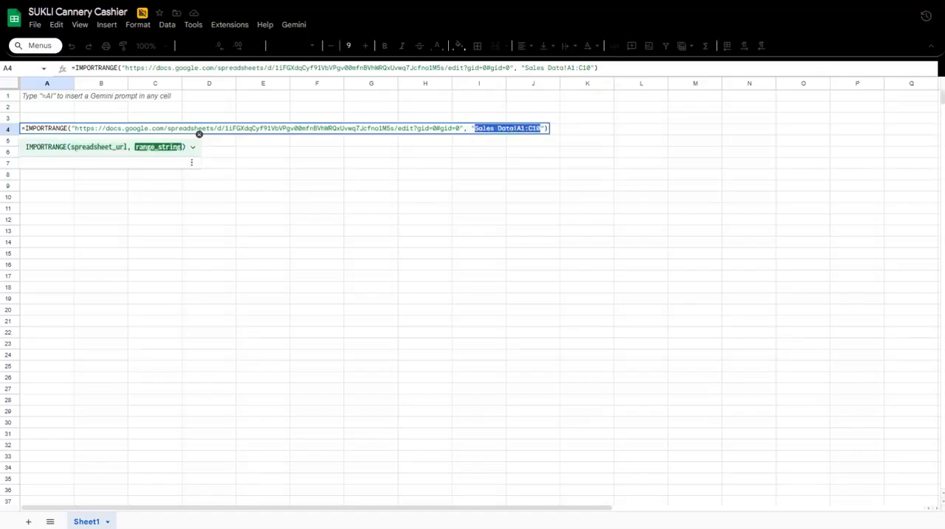
{"action": "left_click", "coordinate": [509, 1]}
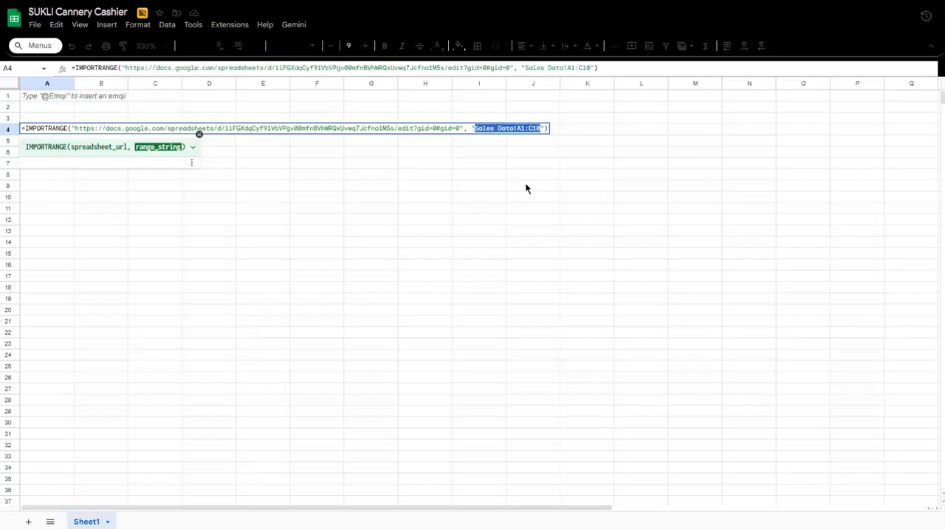
{"action": "left_click", "coordinate": [517, 128]}
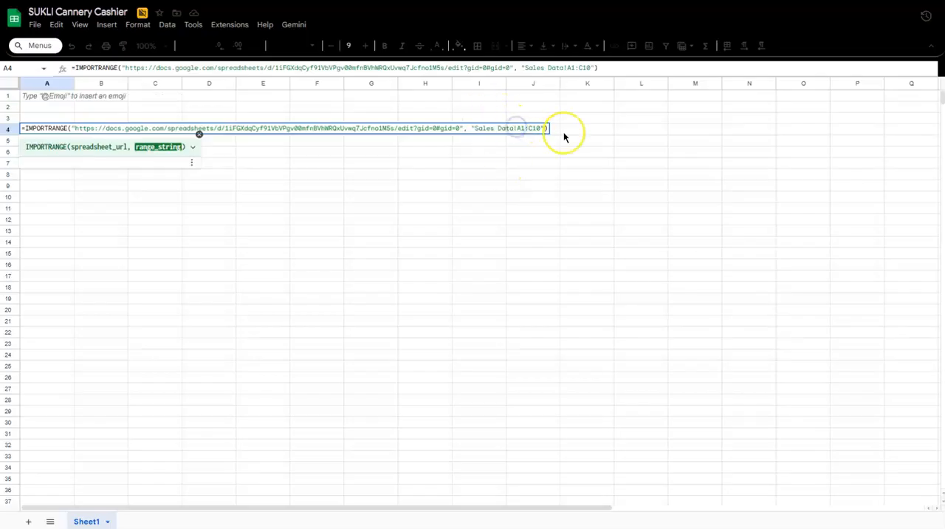
{"action": "key", "text": "BackSpace"}
{"action": "key", "text": "BackSpace"}
{"action": "key", "text": "BackSpace"}
{"action": "key", "text": "BackSpace"}
{"action": "key", "text": "BackSpace"}
{"action": "key", "text": "BackSpace"}
{"action": "key", "text": "BackSpace"}
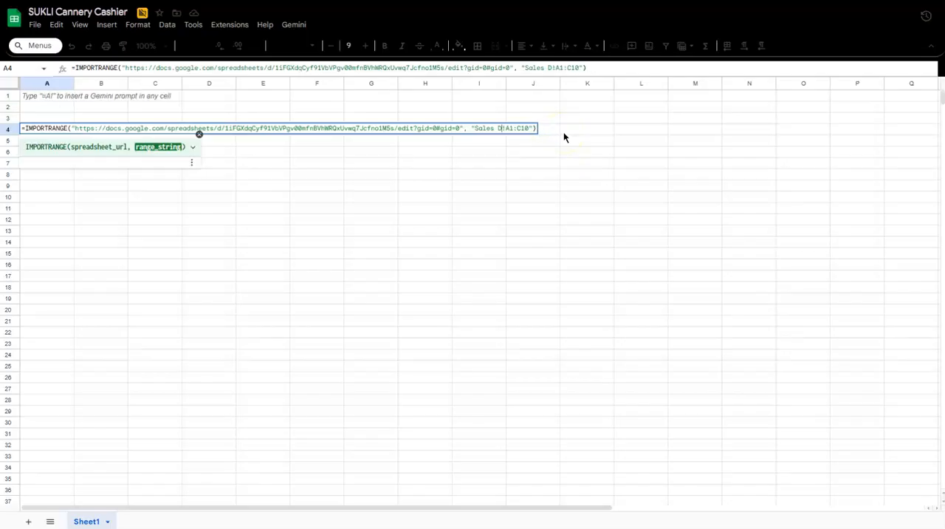
{"action": "key", "text": "BackSpace"}
{"action": "key", "text": "BackSpace"}
{"action": "type", "text": "hee"}
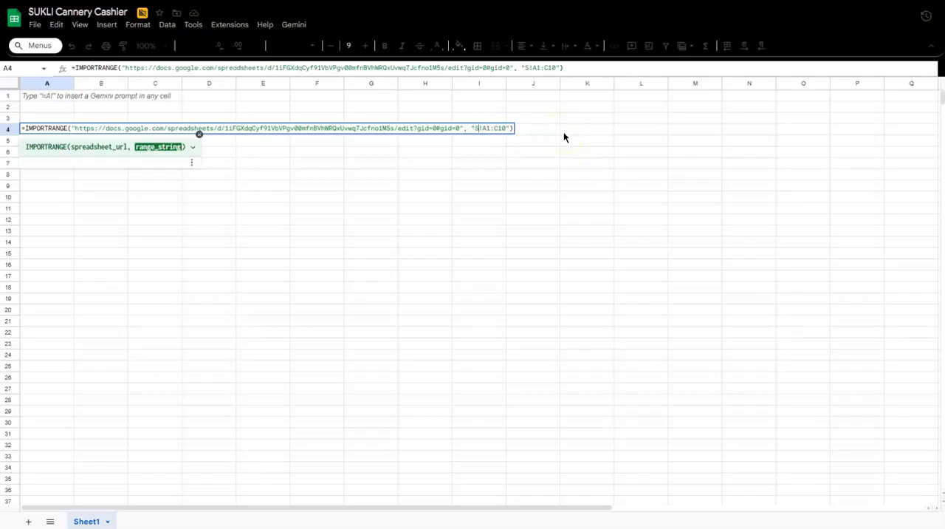
{"action": "type", "text": "t1"}
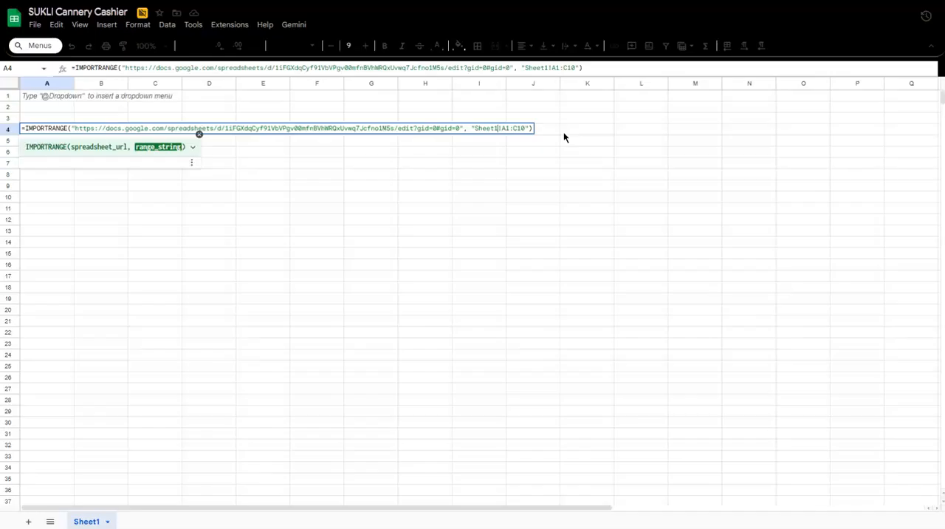
Set the cell range in the IMPORTRANGE formula to A4:D3000 to match the Loan Officer columns.
{"action": "left_click", "coordinate": [508, 134]}
{"action": "left_click", "coordinate": [510, 130]}
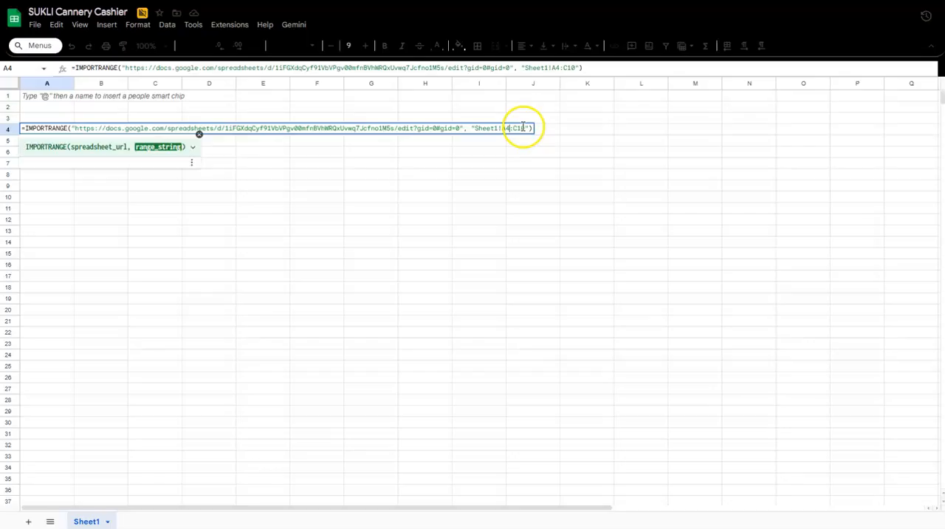
{"action": "key", "text": "BackSpace"}
{"action": "key", "text": "BackSpace"}
{"action": "key", "text": "BackSpace"}
{"action": "type", "text": "D3000"}
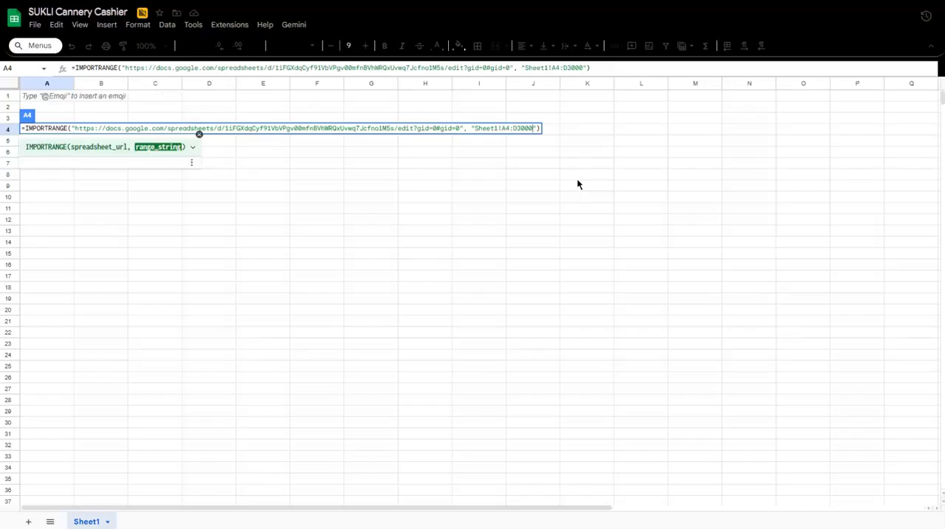
Commit the IMPORTRANGE formula in A4 and allow access to the source spreadsheet.
{"action": "key", "text": "Return"}
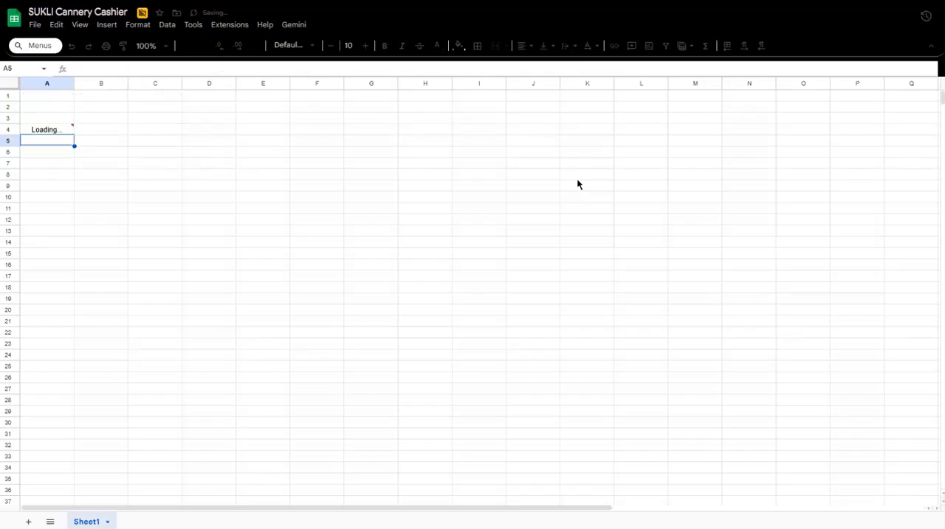
{"action": "left_click", "coordinate": [62, 131]}
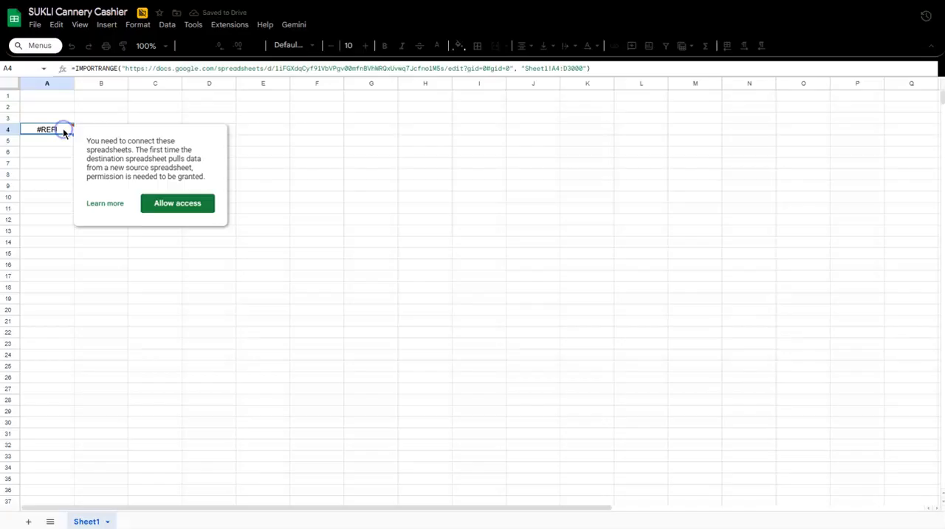
{"action": "left_click", "coordinate": [178, 204]}
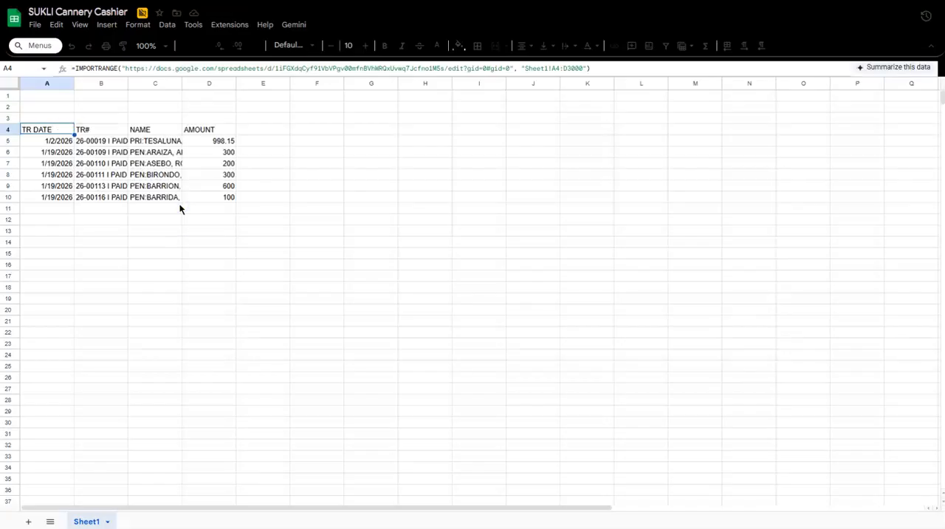
Fit the widths of columns B to D to their imported contents.
{"action": "left_click", "coordinate": [106, 83]}
{"action": "left_click", "coordinate": [209, 83], "text": "shift"}
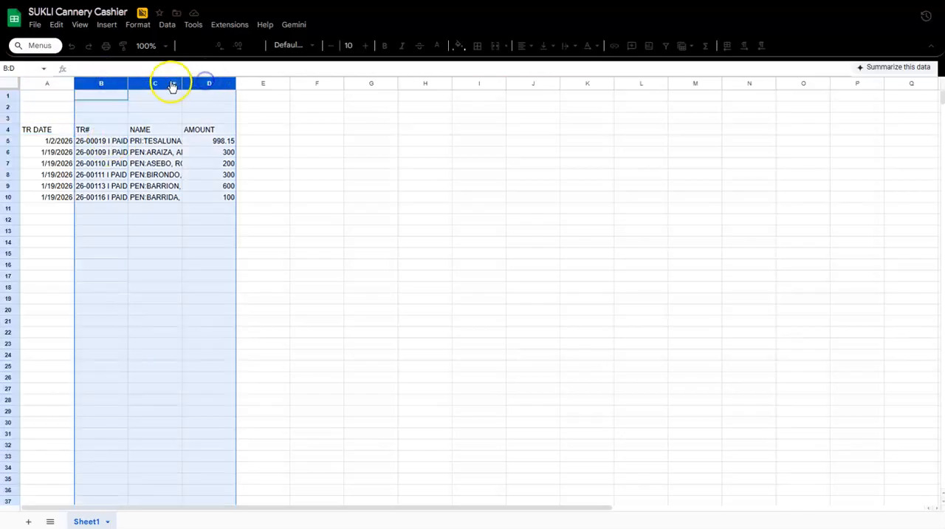
{"action": "double_click", "coordinate": [180, 79]}
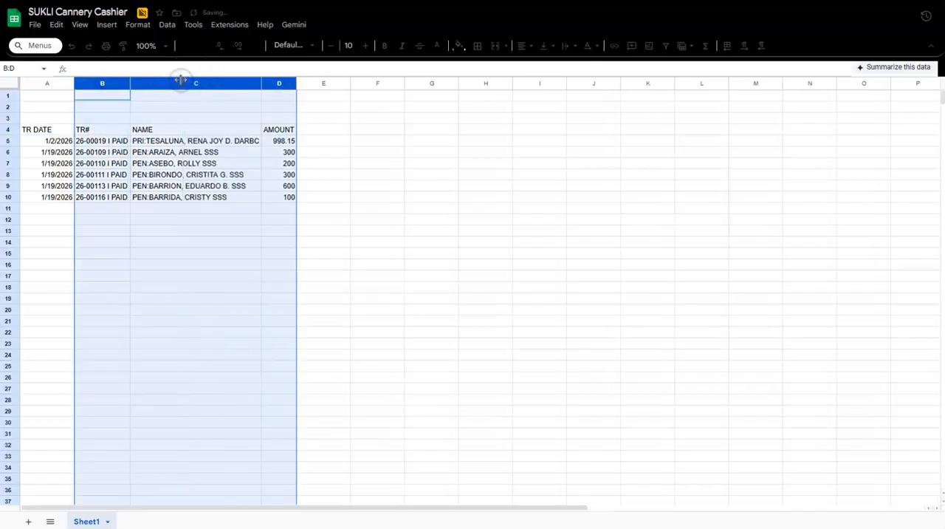
{"action": "left_click", "coordinate": [209, 176]}
{"action": "left_click", "coordinate": [355, 164]}
Make the imported header cells A4:D4 bold.
{"action": "left_click", "coordinate": [61, 131]}
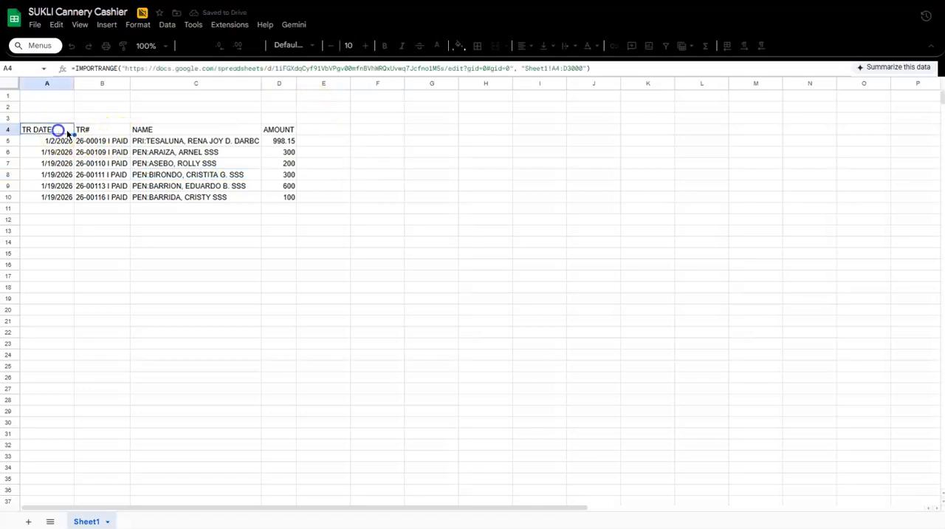
{"action": "left_click", "coordinate": [281, 130], "text": "shift"}
{"action": "key", "text": "ctrl+b"}
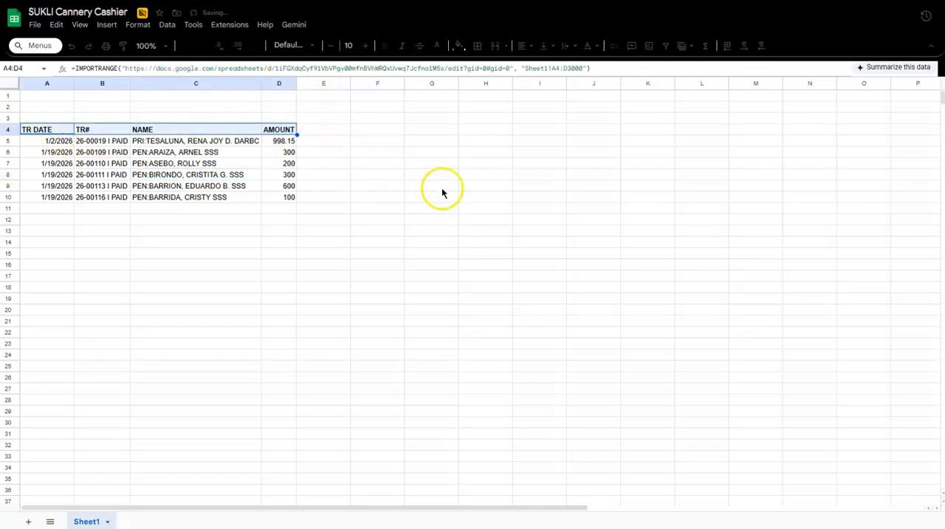
{"action": "left_click", "coordinate": [439, 186]}
Freeze the Cashier sheet's rows through row 4 and columns through column D.
{"action": "left_click_drag", "start_coordinate": [15, 87], "coordinate": [16, 130]}
{"action": "left_click_drag", "start_coordinate": [17, 81], "coordinate": [291, 99]}
{"action": "left_click", "coordinate": [350, 203]}
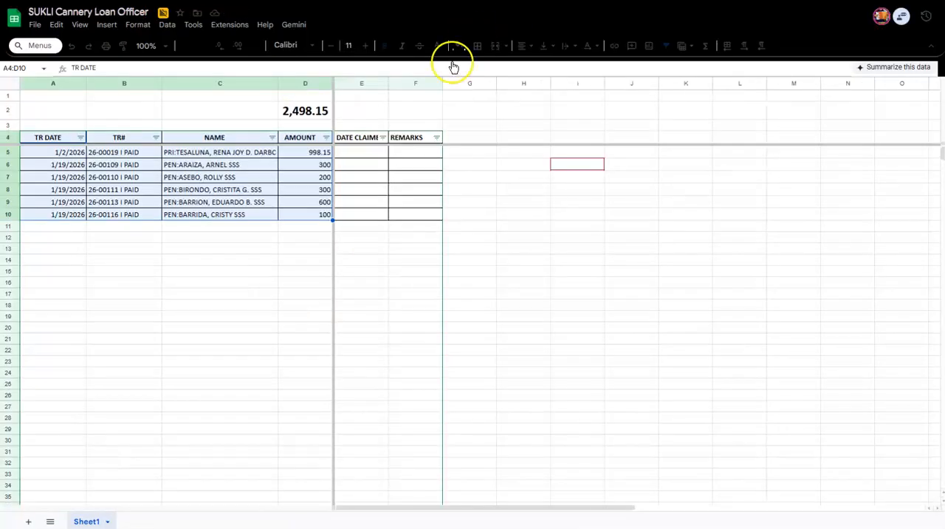
Copy the DATE CLAIMED and REMARKS headers from E4:F4 of the Loan Officer sheet into E4:F4 of the Cashier sheet.
{"action": "left_click_drag", "start_coordinate": [357, 138], "coordinate": [420, 139]}
{"action": "key", "text": "ctrl+c"}
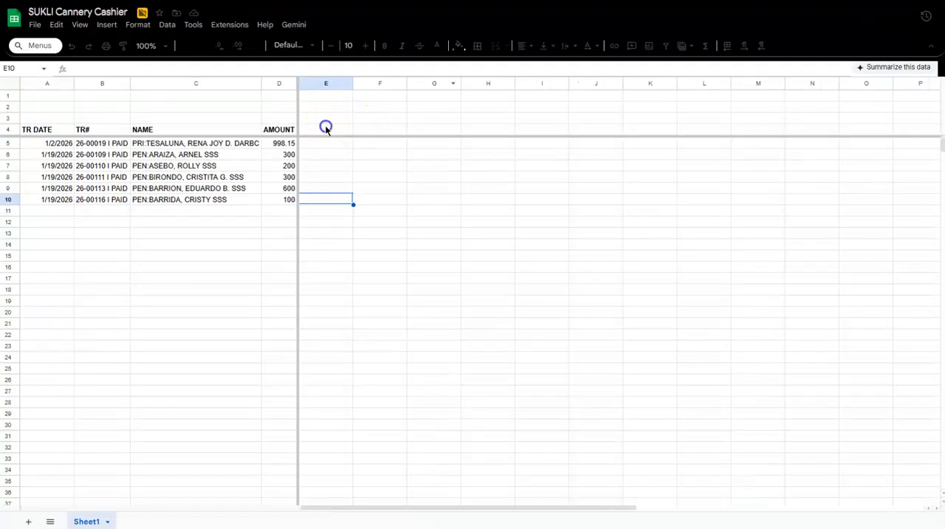
{"action": "left_click", "coordinate": [325, 127]}
{"action": "key", "text": "ctrl+v"}
{"action": "left_click", "coordinate": [447, 203]}
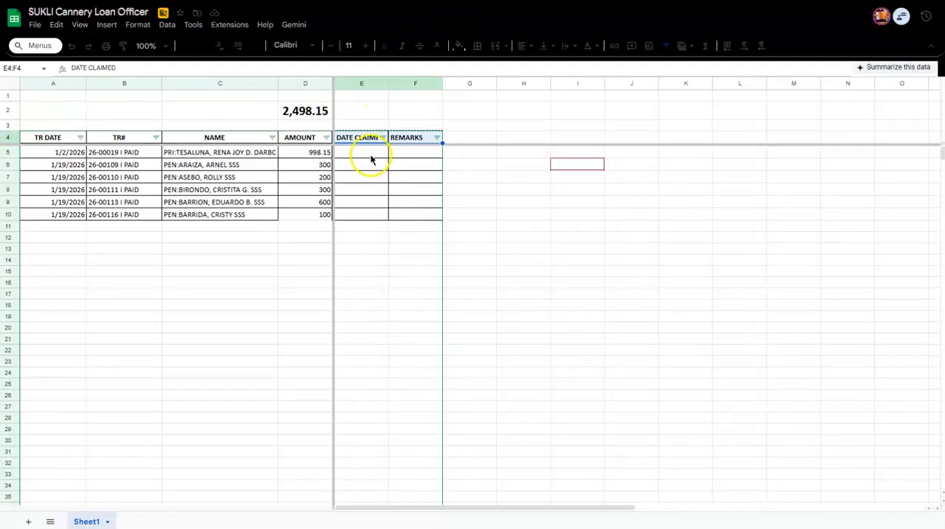
Delete the DATE CLAIMED and REMARKS header text from E4:F4 in the Loan Officer sheet.
{"action": "left_click_drag", "start_coordinate": [365, 139], "coordinate": [418, 143]}
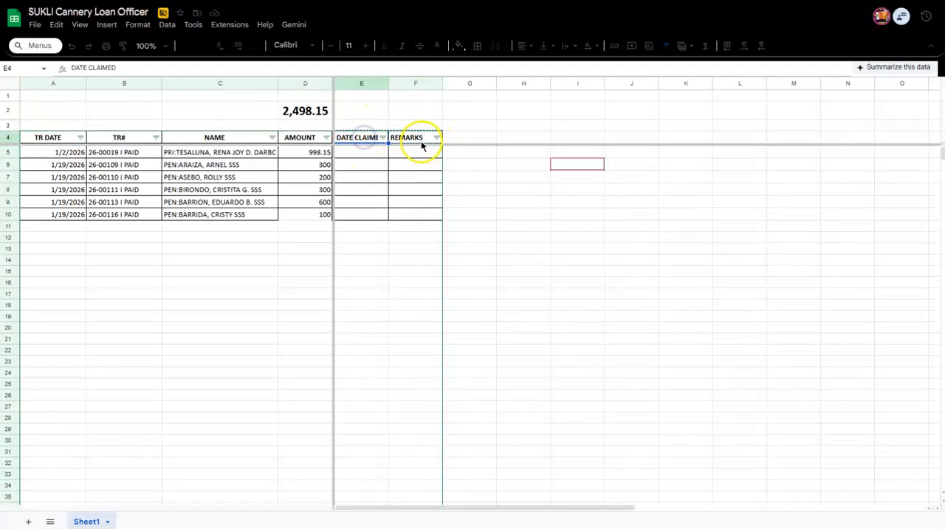
{"action": "key", "text": "ctrl+c"}
{"action": "key", "text": "Delete"}
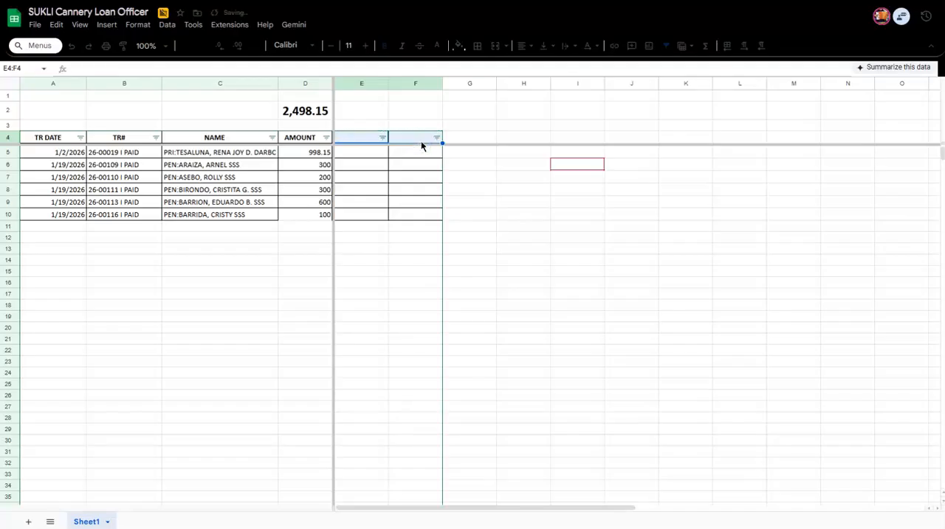
{"action": "left_click", "coordinate": [391, 238]}
{"action": "left_click", "coordinate": [526, 195]}
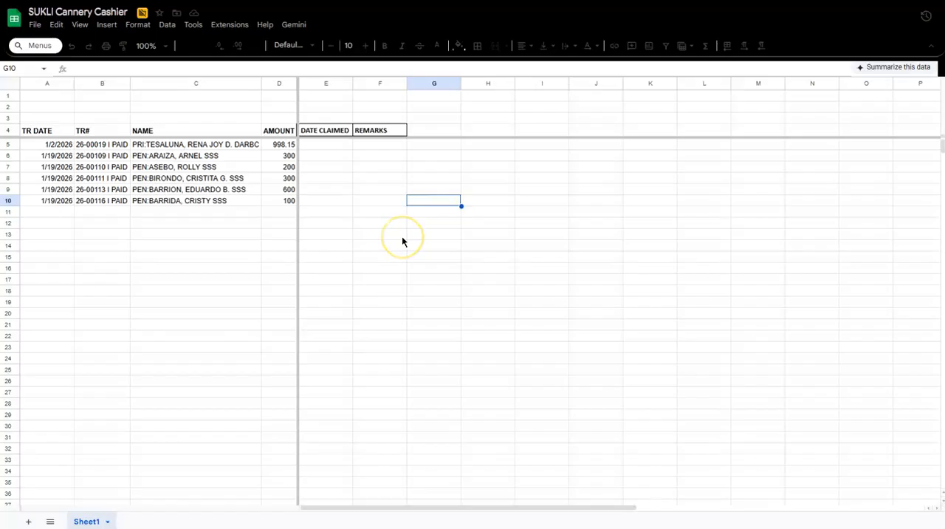
Check the imported rows beside the empty claim columns in the Cashier sheet, and return to the Loan Officer spreadsheet.
{"action": "left_click", "coordinate": [85, 166]}
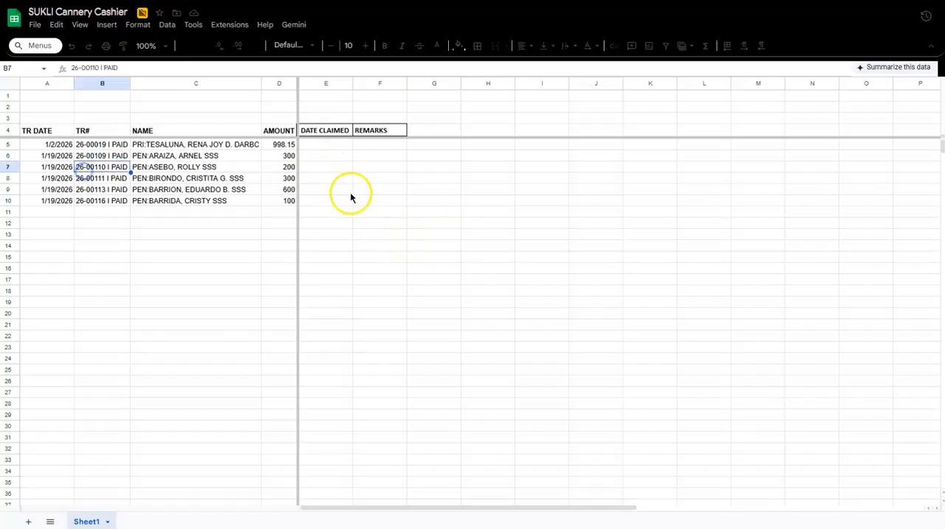
{"action": "left_click", "coordinate": [343, 189]}
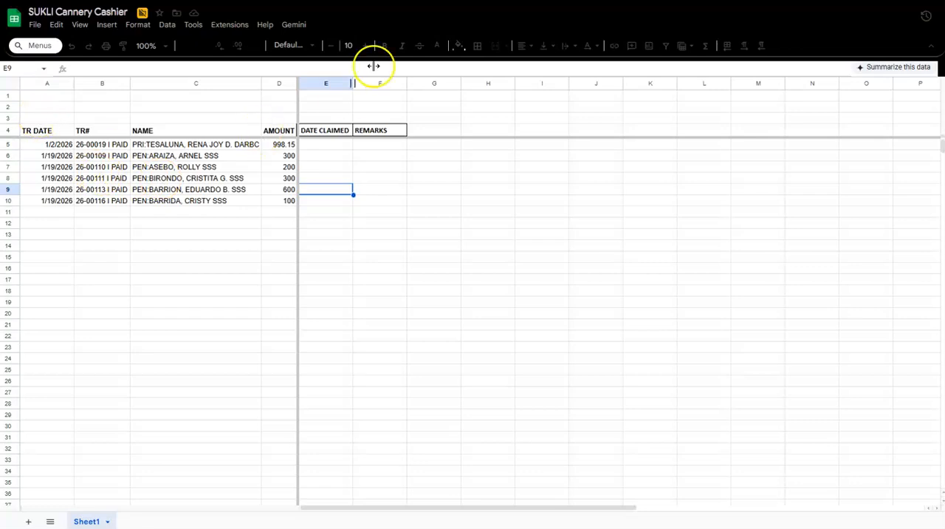
{"action": "left_click", "coordinate": [386, 2]}
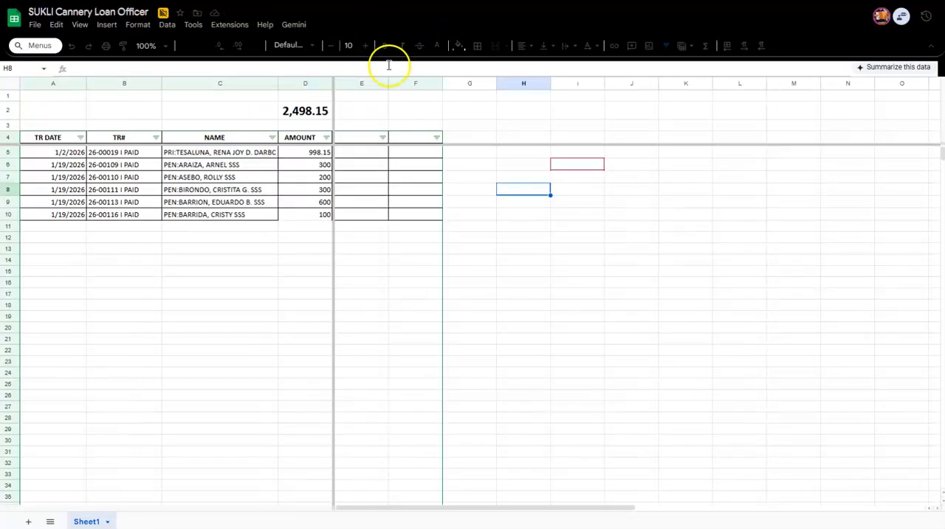
Copy the SUBTOTAL formula from D2 of the Loan Officer sheet into D2 of the Cashier sheet.
{"action": "left_click", "coordinate": [319, 113]}
{"action": "key", "text": "ctrl+c"}
{"action": "left_click", "coordinate": [458, 2]}
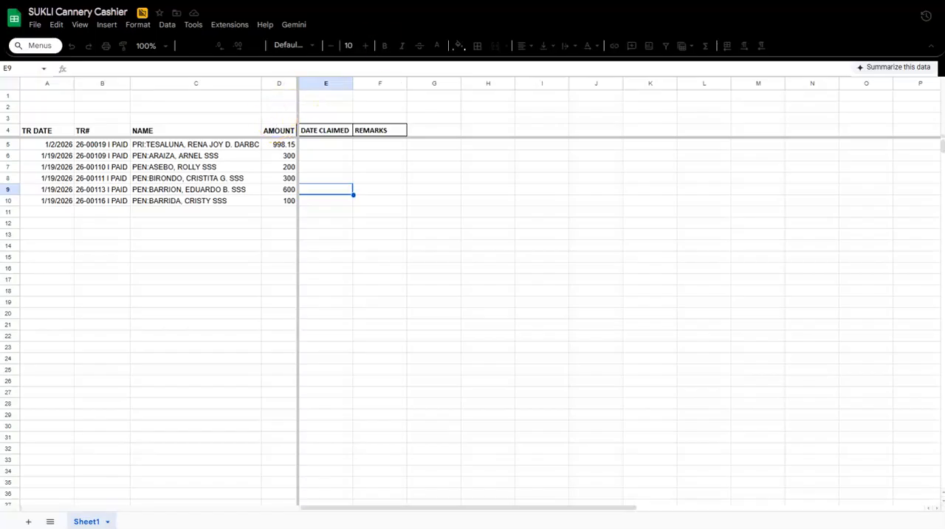
{"action": "left_click", "coordinate": [391, 2]}
{"action": "left_click", "coordinate": [454, 21]}
{"action": "left_click", "coordinate": [276, 106]}
{"action": "key", "text": "ctrl+v"}
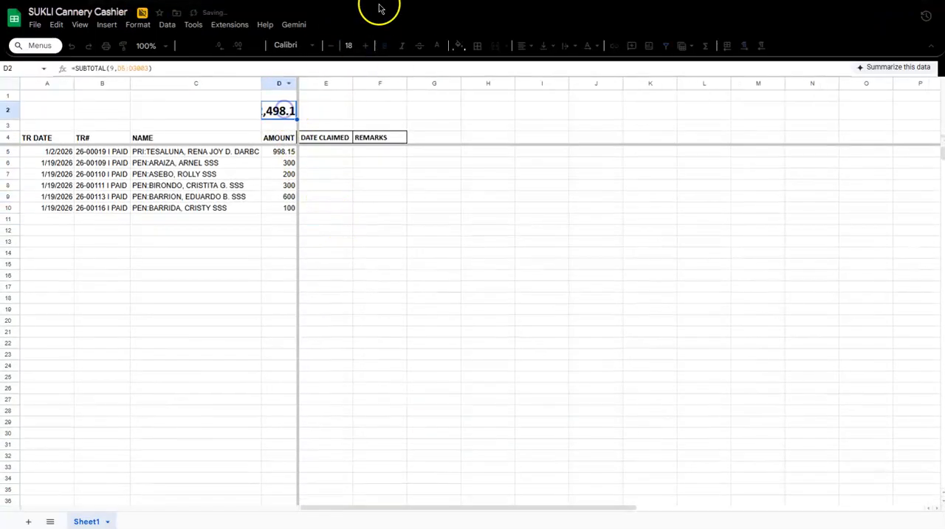
Reduce the Cashier subtotal's font size to 12 and widen column D so the total fits.
{"action": "left_click", "coordinate": [330, 46]}
{"action": "left_click", "coordinate": [330, 46]}
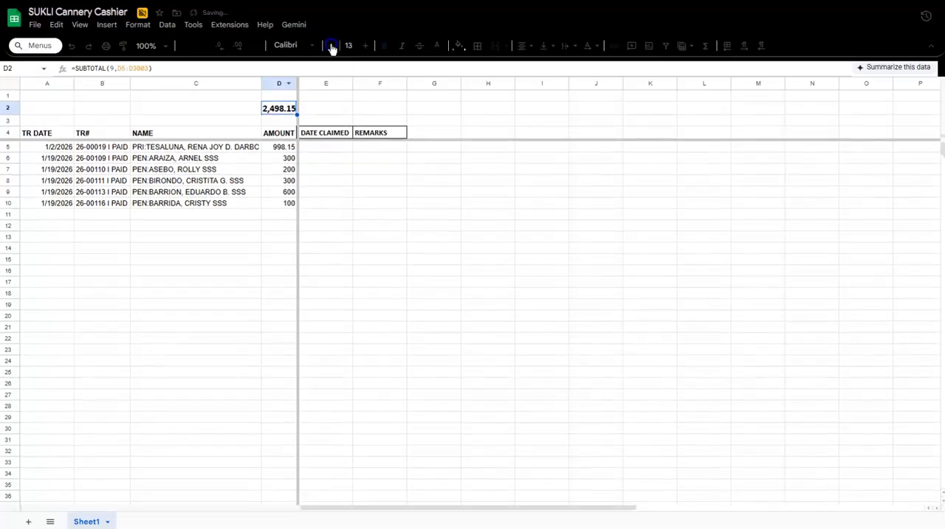
{"action": "left_click_drag", "start_coordinate": [298, 82], "coordinate": [318, 83]}
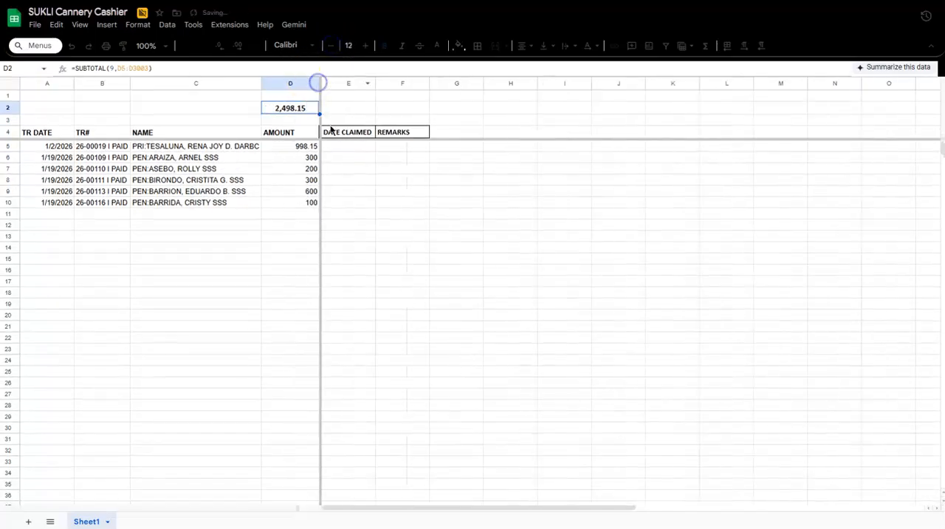
{"action": "left_click", "coordinate": [347, 170]}
{"action": "left_click", "coordinate": [377, 269]}
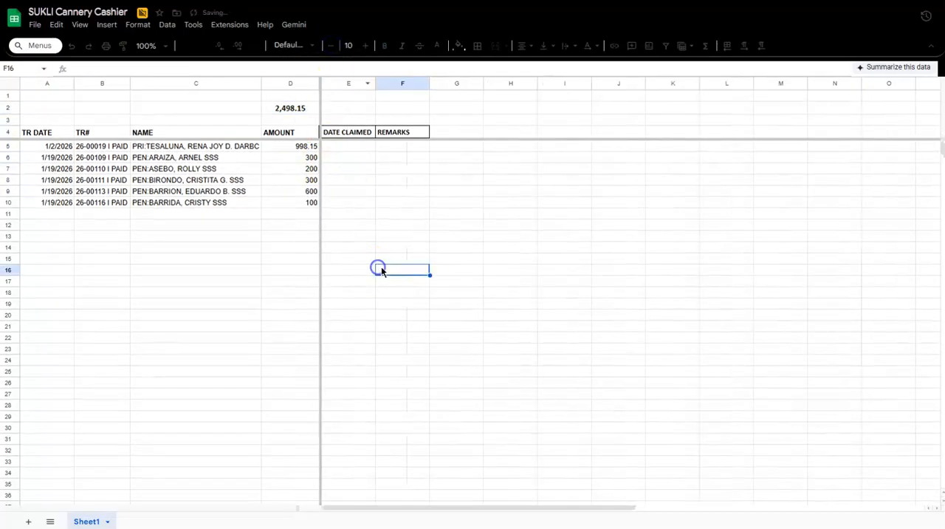
Format the amounts in column D of the Cashier sheet as numbers with two decimals.
{"action": "left_click", "coordinate": [291, 84]}
{"action": "key", "text": "ctrl+shift+1"}
{"action": "left_click", "coordinate": [399, 163]}
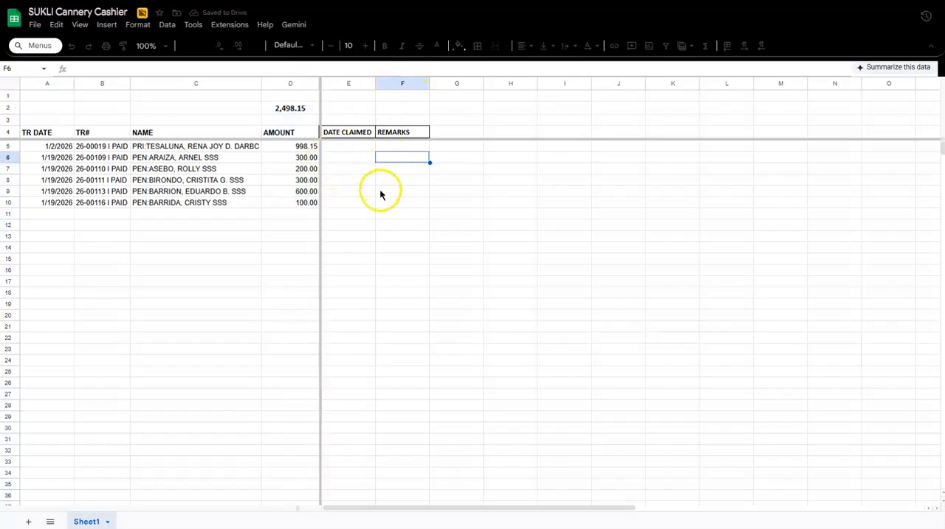
Remove the borders from the DATE CLAIMED and REMARKS headers in E4:F4.
{"action": "left_click", "coordinate": [60, 132]}
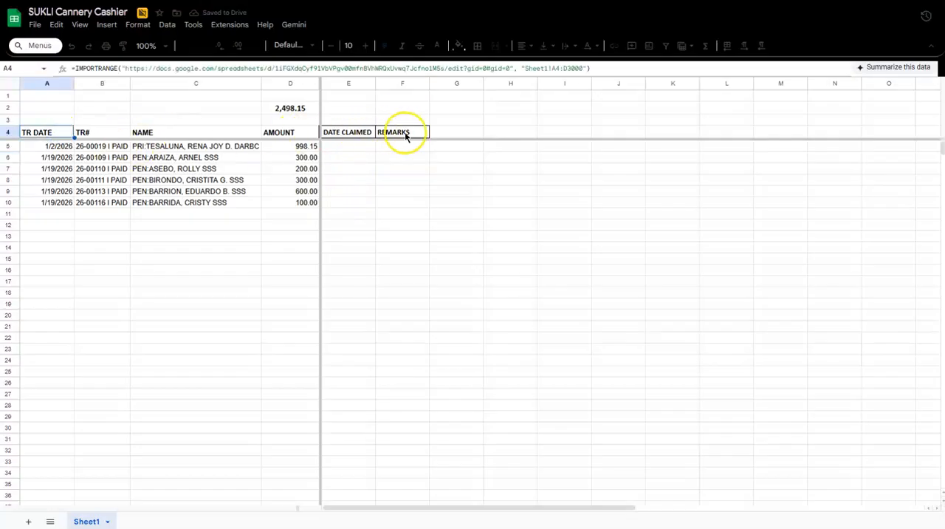
{"action": "left_click_drag", "start_coordinate": [405, 137], "coordinate": [353, 133]}
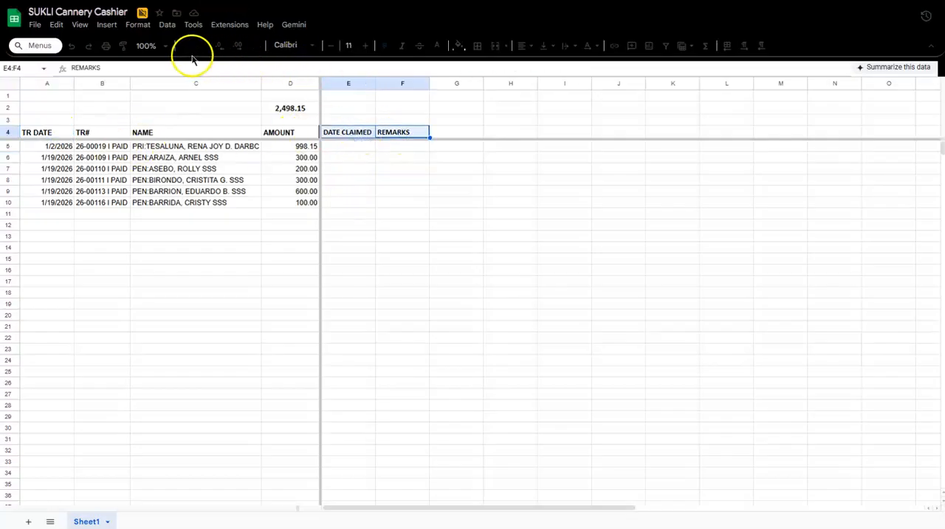
{"action": "left_click", "coordinate": [476, 47]}
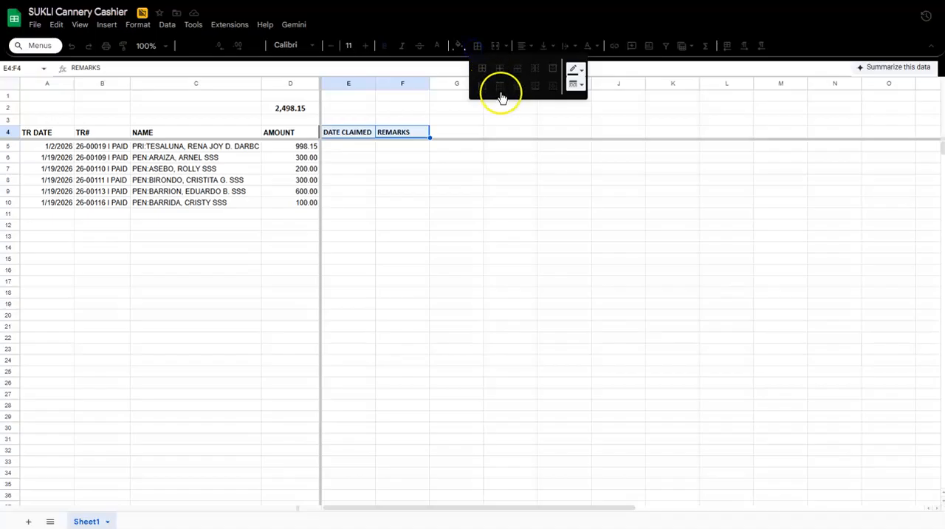
{"action": "left_click", "coordinate": [543, 90]}
{"action": "left_click", "coordinate": [510, 224]}
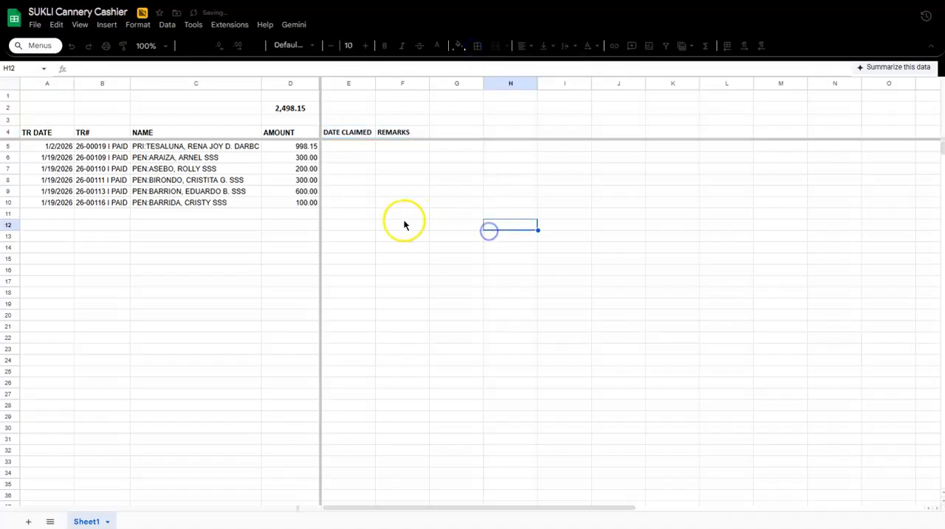
Enter 1/20/26 as the claim date in E5 and fill the same date into E6:E8.
{"action": "left_click", "coordinate": [343, 146]}
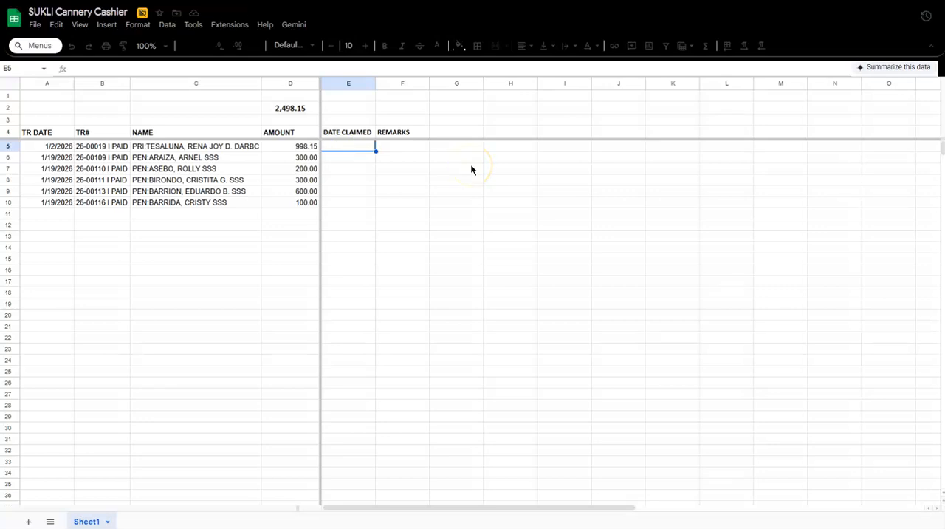
{"action": "type", "text": "1/20/26"}
{"action": "key", "text": "Return"}
{"action": "key", "text": "shift+Down"}
{"action": "key", "text": "shift+Down"}
{"action": "key", "text": "ctrl+v"}
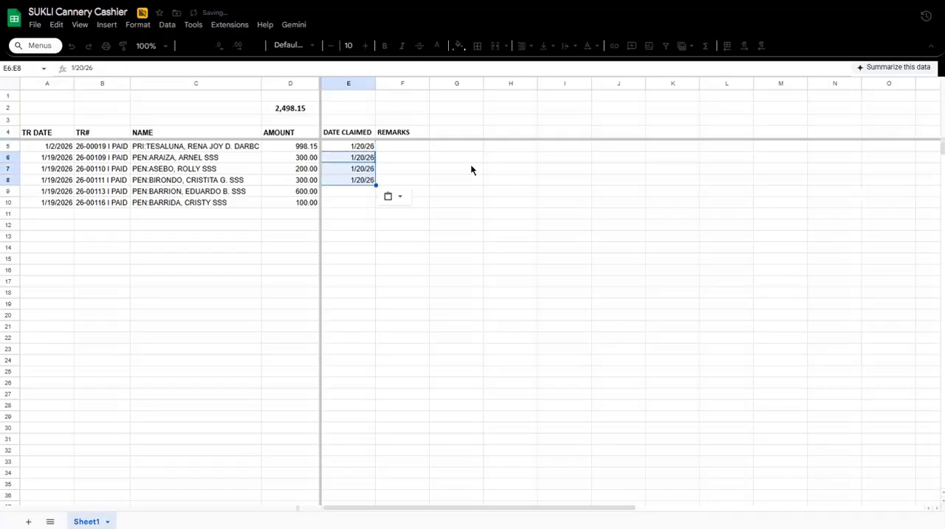
{"action": "left_click", "coordinate": [471, 169]}
{"action": "left_click", "coordinate": [427, 180]}
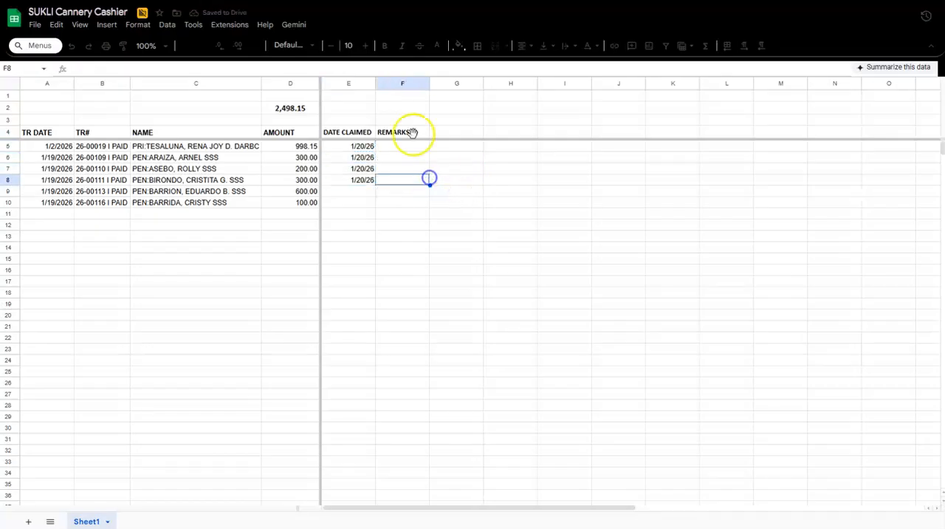
Widen the DATE CLAIMED column slightly in the Cashier sheet.
{"action": "left_click_drag", "start_coordinate": [374, 83], "coordinate": [380, 82]}
{"action": "left_click", "coordinate": [399, 159]}
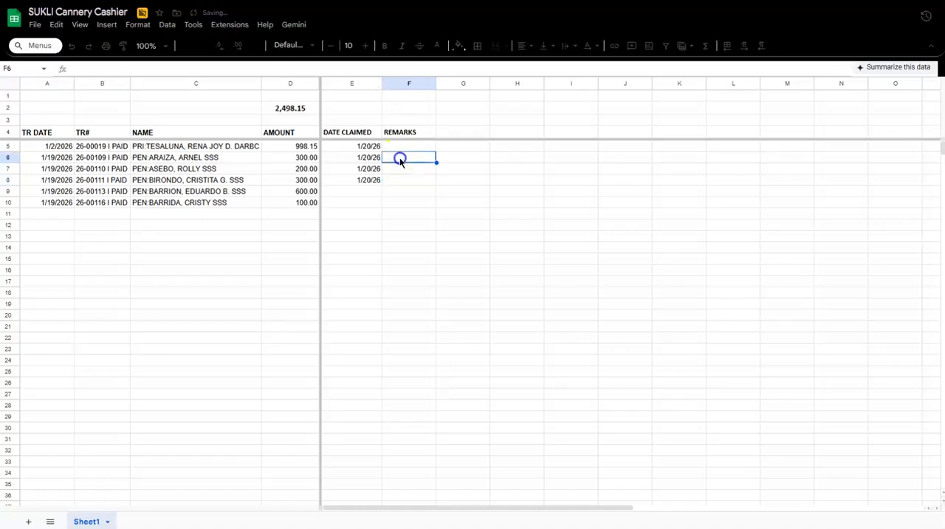
{"action": "left_click", "coordinate": [499, 202]}
{"action": "left_click", "coordinate": [439, 238]}
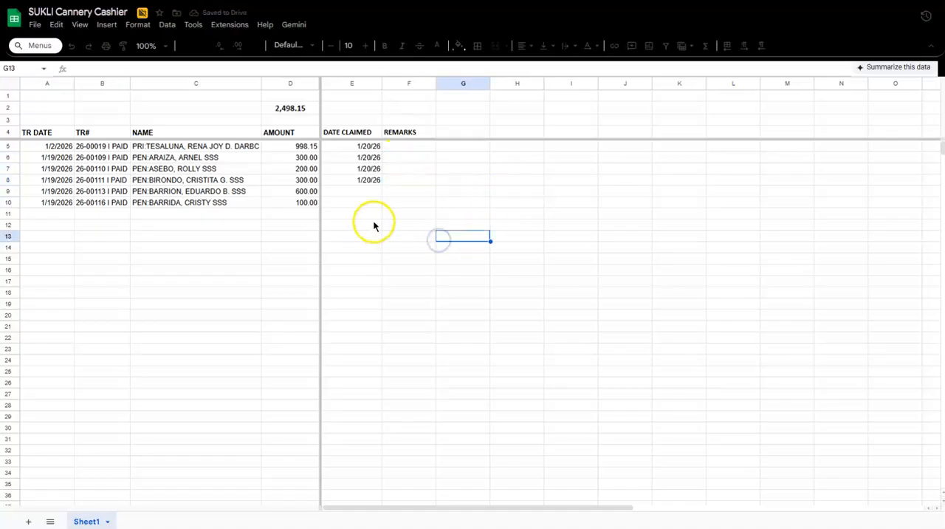
{"action": "left_click", "coordinate": [420, 171]}
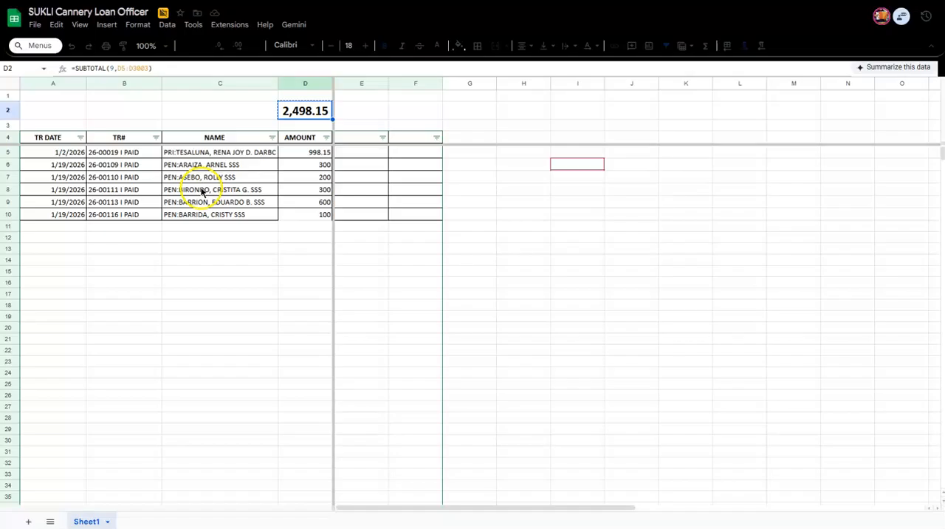
Copy the IMPORTRANGE formula text from A4 of the Cashier sheet into E4 of the Loan Officer sheet.
{"action": "left_click", "coordinate": [200, 190]}
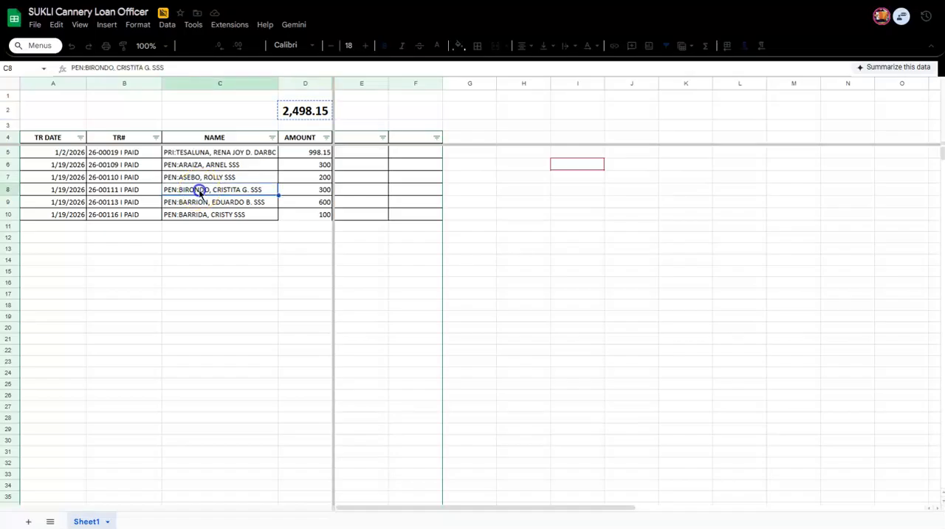
{"action": "left_click", "coordinate": [383, 178]}
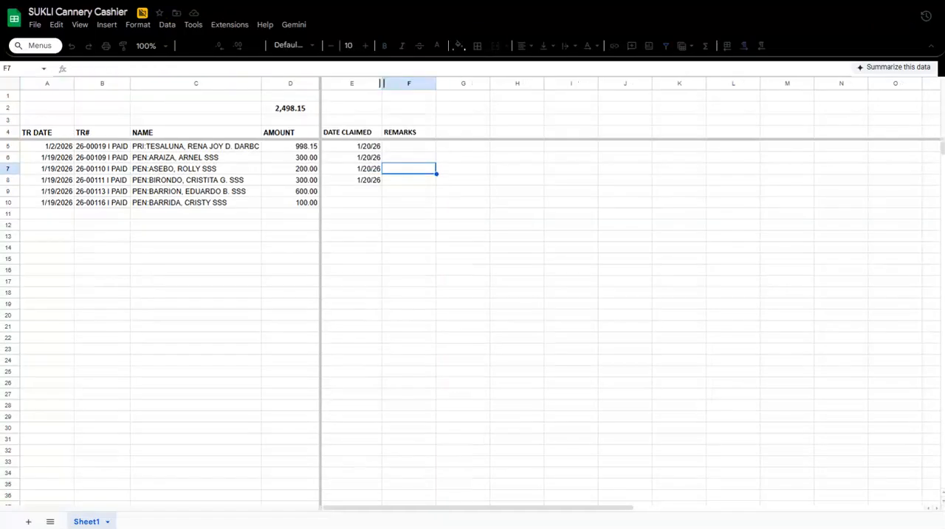
{"action": "left_click", "coordinate": [58, 136]}
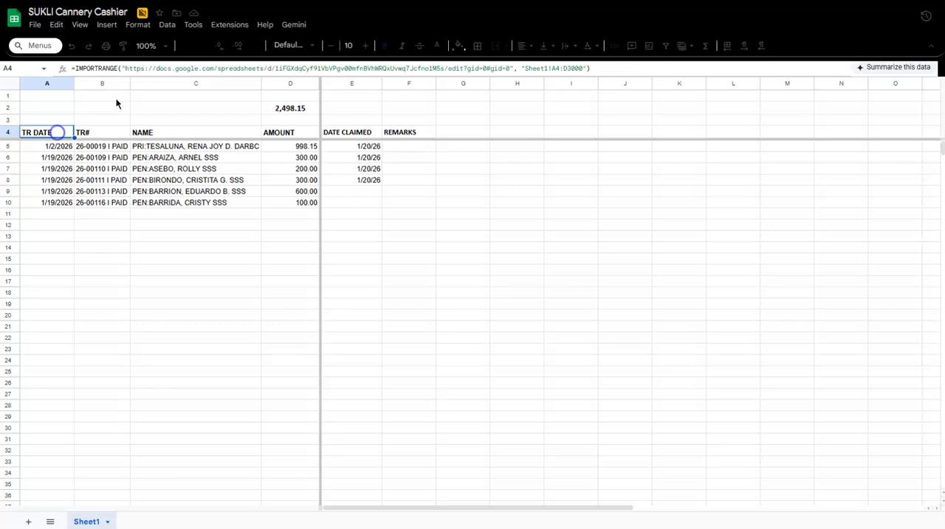
{"action": "left_click", "coordinate": [616, 68]}
{"action": "left_click_drag", "start_coordinate": [616, 67], "coordinate": [73, 68]}
{"action": "key", "text": "ctrl+c"}
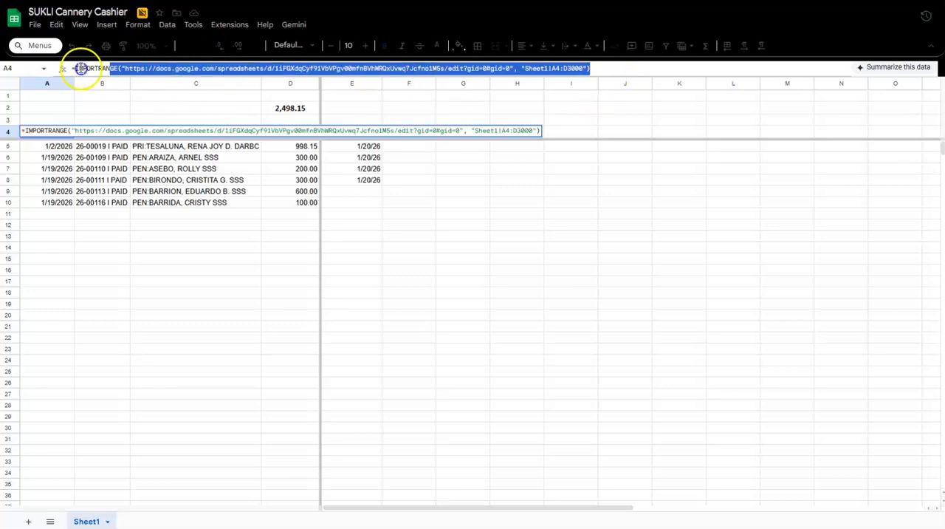
{"action": "key", "text": "Tab"}
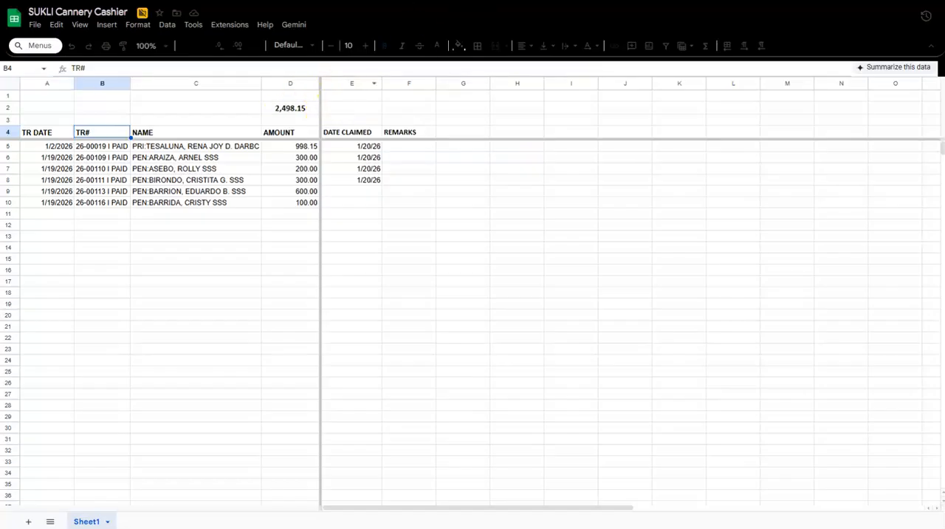
{"action": "key", "text": "ctrl+Tab"}
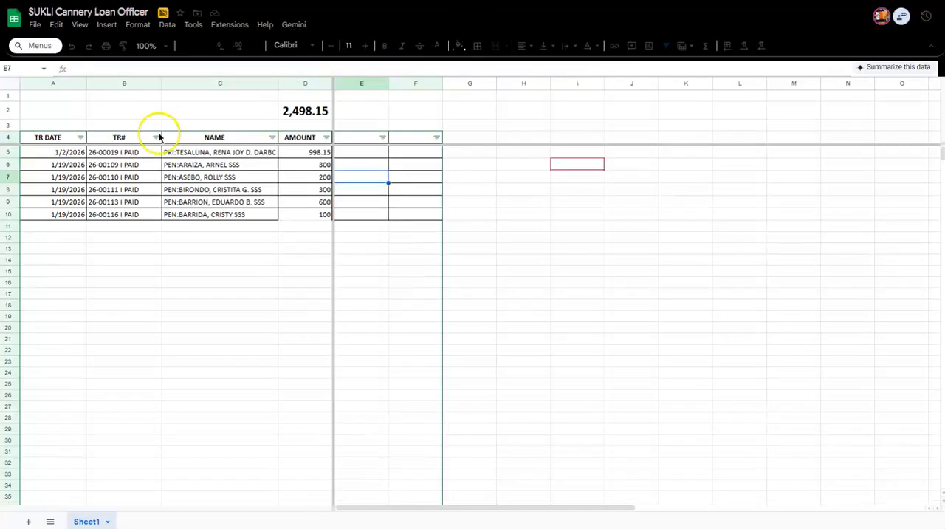
{"action": "left_click", "coordinate": [362, 140]}
{"action": "double_click", "coordinate": [363, 140]}
{"action": "key", "text": "ctrl+v"}
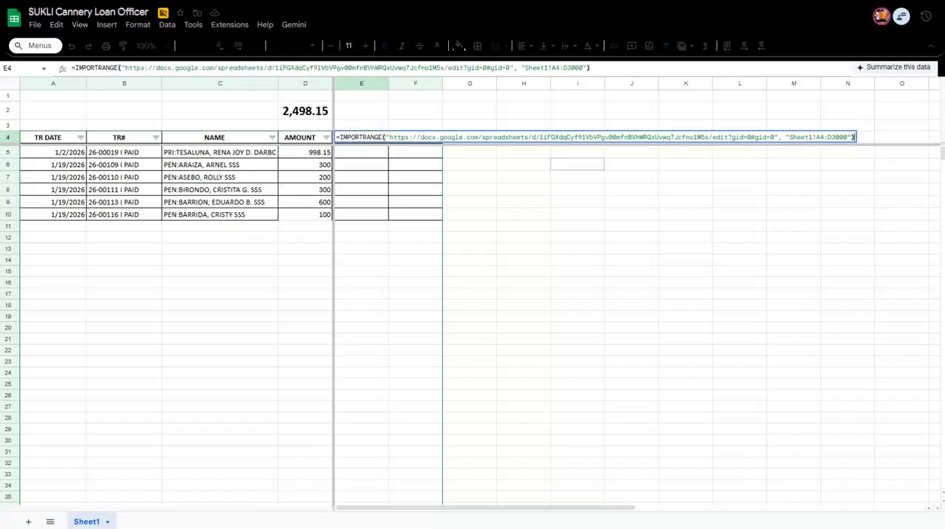
Replace the spreadsheet URL in the Loan Officer sheet's E4 IMPORTRANGE formula with the Cashier spreadsheet's URL.
{"action": "key", "text": "ctrl+shift+Tab"}
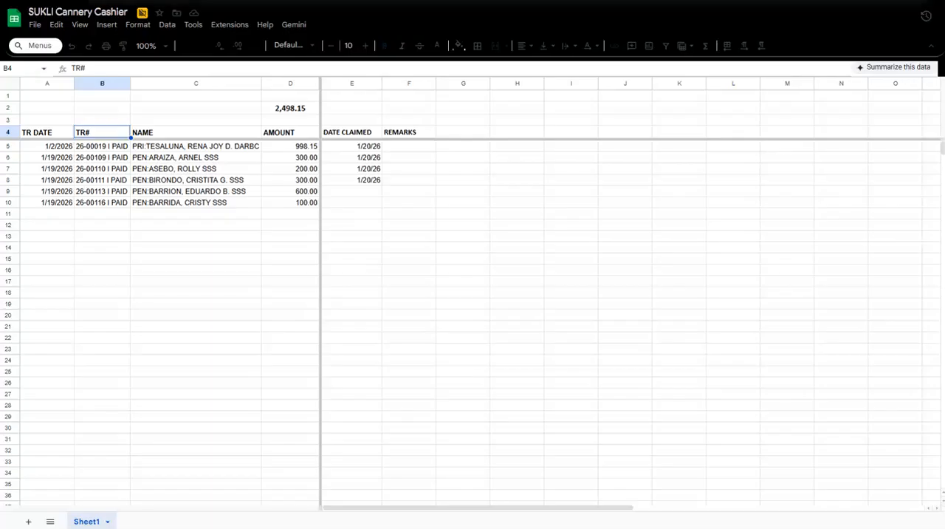
{"action": "key", "text": "ctrl+Tab"}
{"action": "left_click_drag", "start_coordinate": [391, 135], "coordinate": [789, 142]}
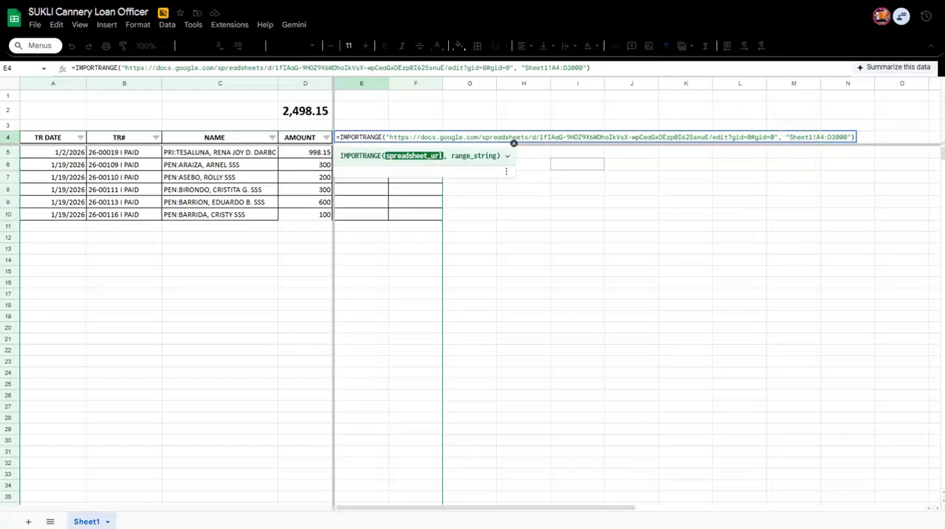
Compare the E4 formula's import range with the Cashier sheet, selecting A4:F1000 there to examine the extent of its columns and rows.
{"action": "key", "text": "ctrl+Tab"}
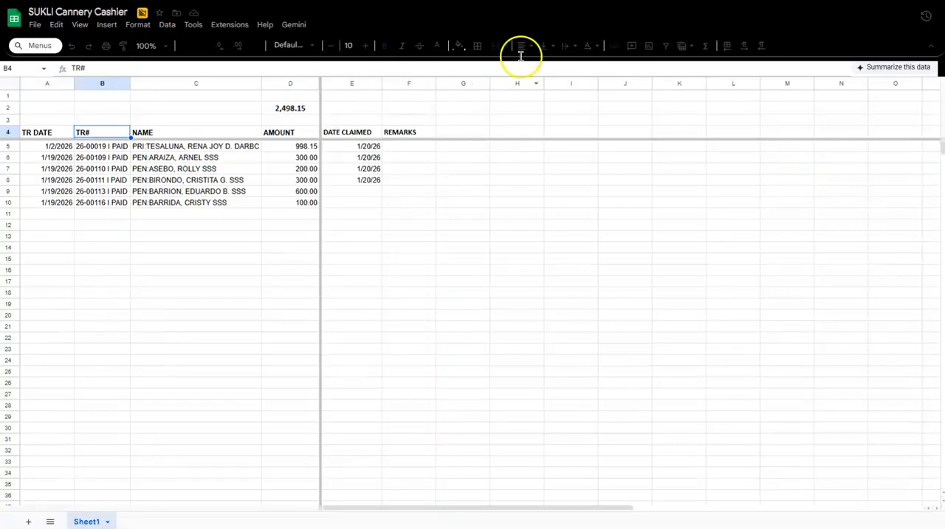
{"action": "key", "text": "ctrl+shift+Tab"}
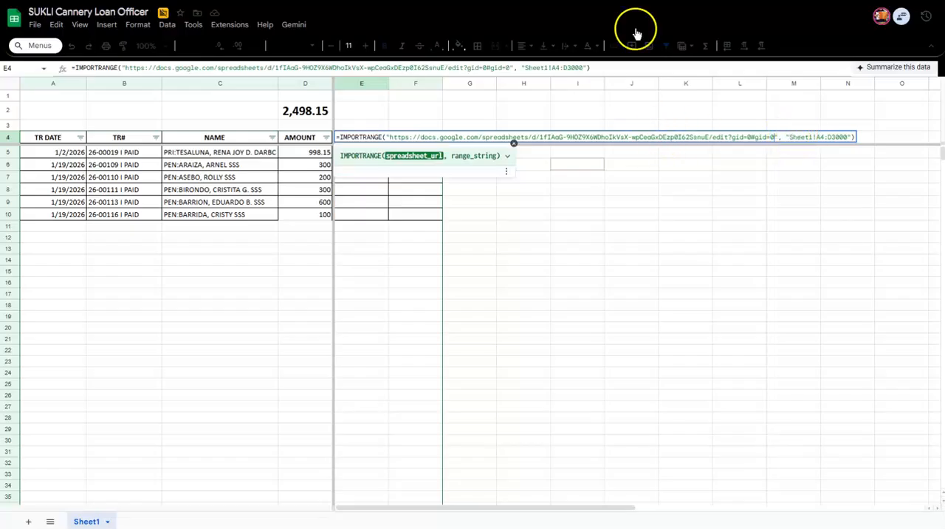
{"action": "key", "text": "ctrl+Tab"}
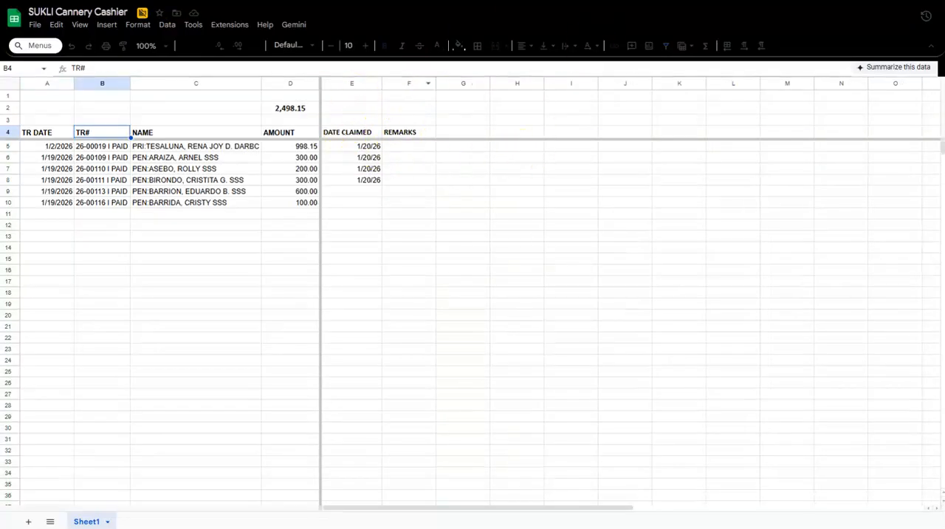
{"action": "key", "text": "ctrl+shift+Tab"}
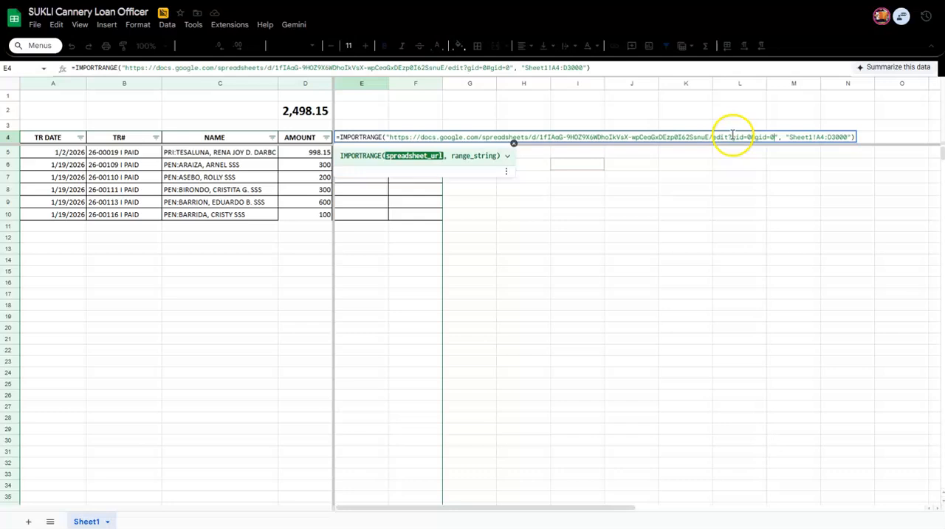
{"action": "left_click", "coordinate": [832, 136]}
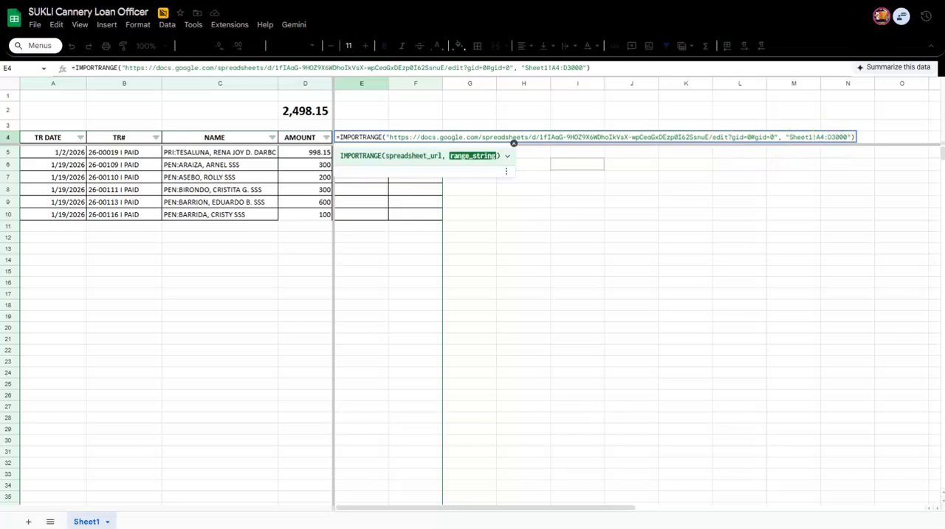
{"action": "key", "text": "ctrl+Tab"}
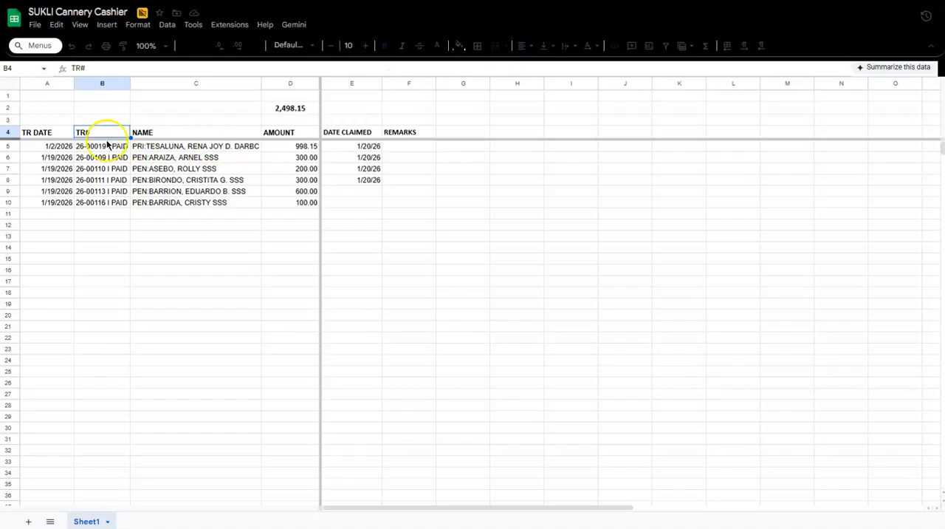
{"action": "left_click", "coordinate": [51, 132]}
{"action": "left_click", "coordinate": [394, 195], "text": "shift"}
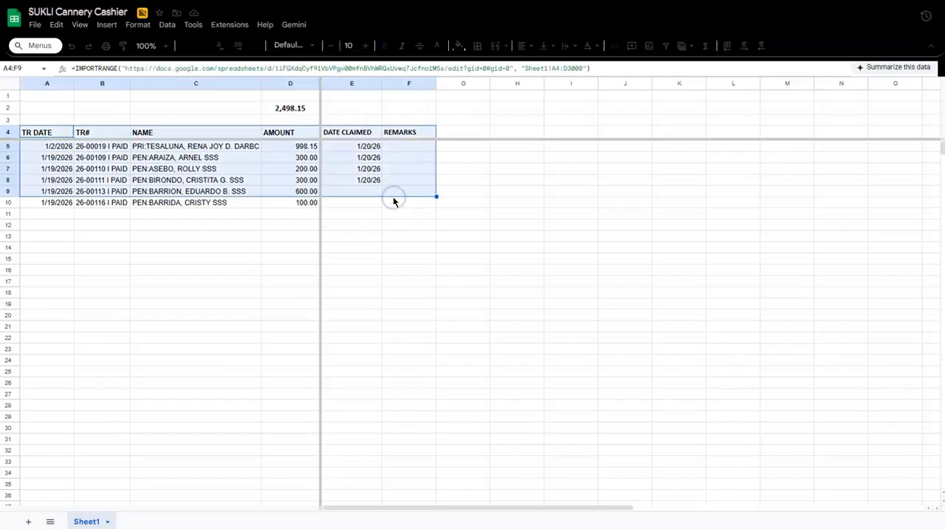
{"action": "key", "text": "shift+Down"}
{"action": "key", "text": "ctrl+shift+Down"}
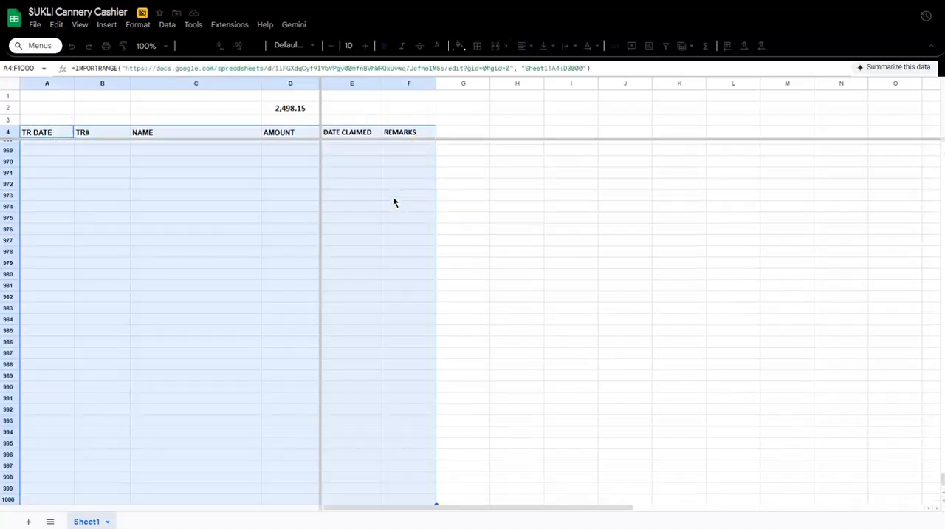
{"action": "left_click", "coordinate": [28, 521]}
{"action": "left_click", "coordinate": [28, 521]}
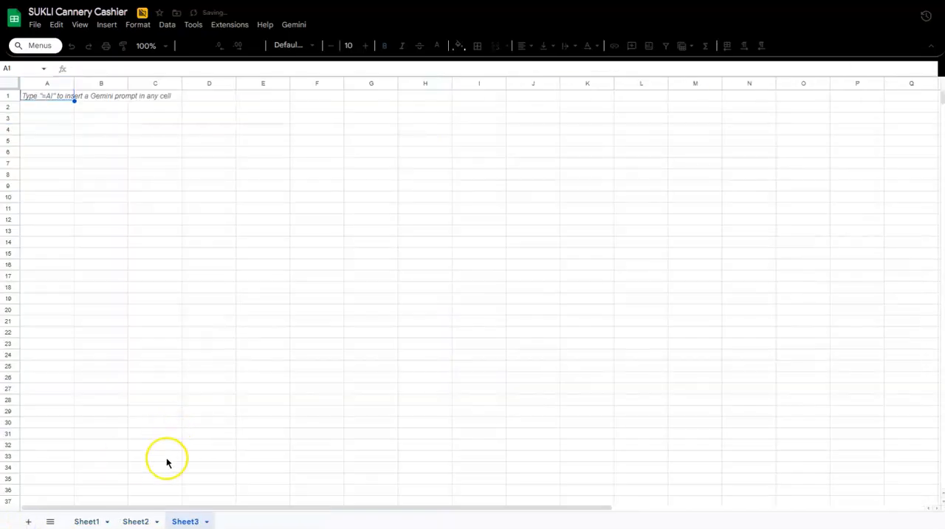
{"action": "key", "text": "ctrl+z"}
{"action": "key", "text": "ctrl+z"}
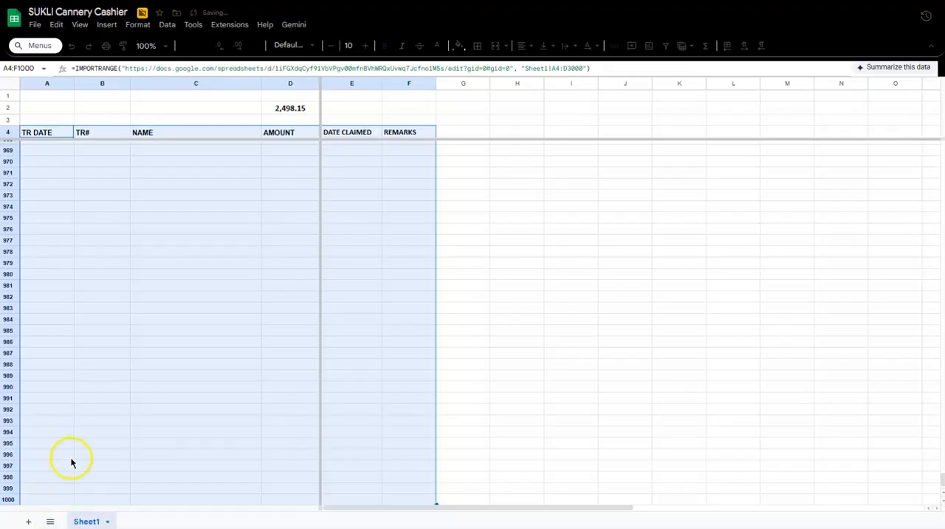
Add rows at the end of the Cashier sheet so that it extends down to row 3000.
{"action": "scroll", "coordinate": [71, 463], "scroll_direction": "down", "scroll_amount": 2}
{"action": "left_click", "coordinate": [43, 493]}
{"action": "left_click", "coordinate": [48, 496]}
{"action": "scroll", "coordinate": [260, 408], "scroll_direction": "up", "scroll_amount": 2}
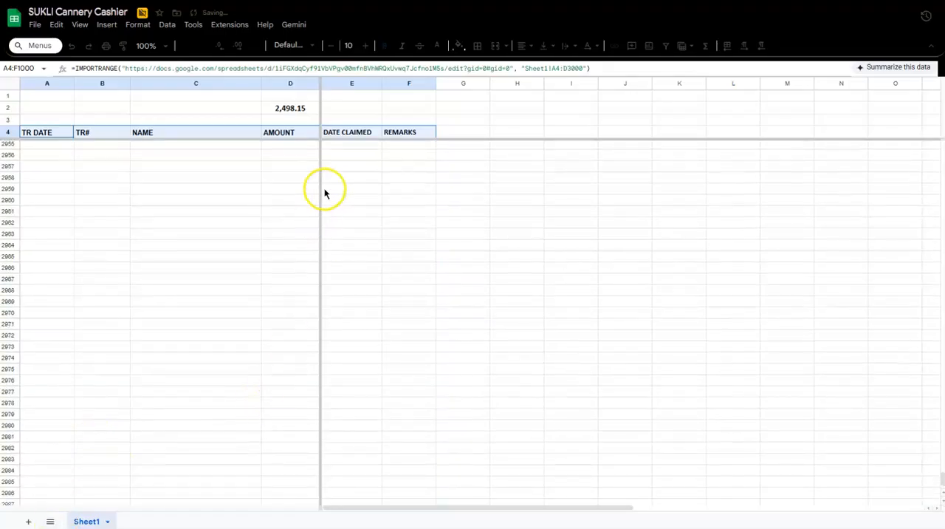
Extend the Cashier sheet selection to A4:F3000 and create a filter on that range.
{"action": "key", "text": "ctrl+shift+Down"}
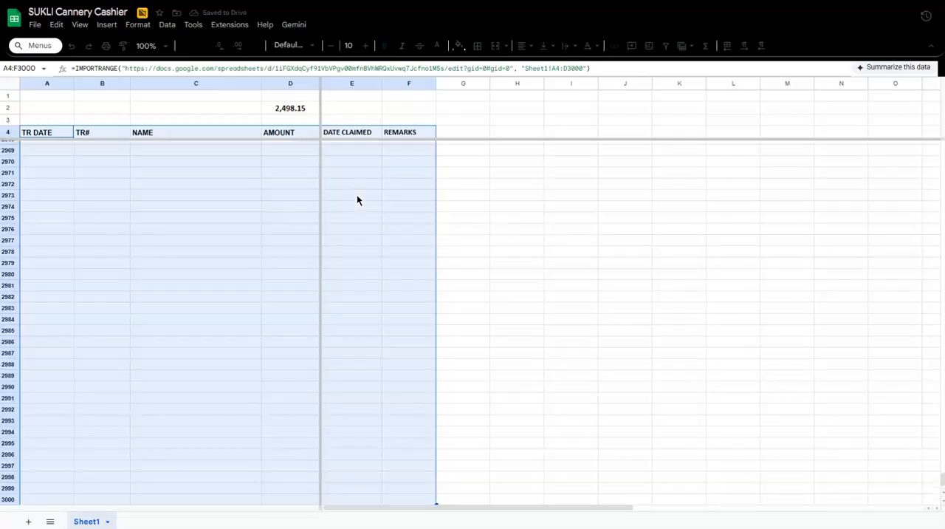
{"action": "left_click", "coordinate": [168, 25]}
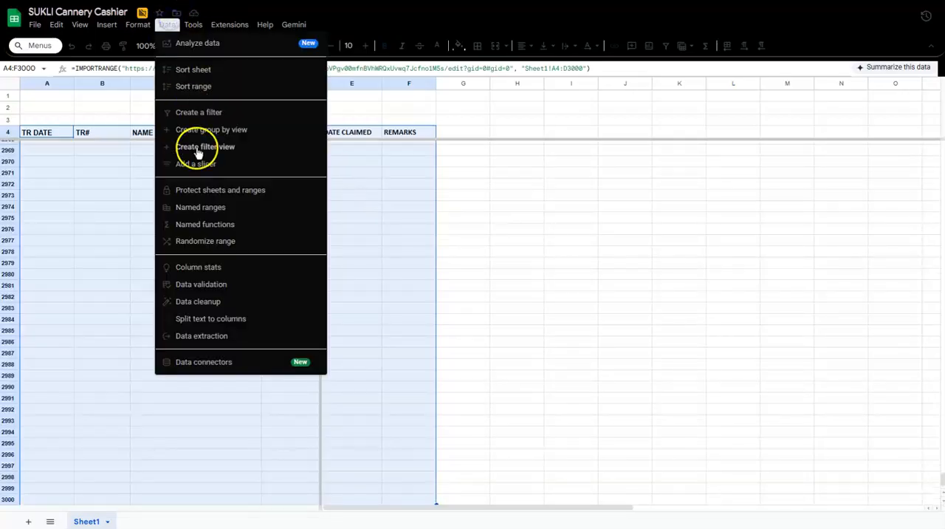
{"action": "left_click", "coordinate": [314, 115]}
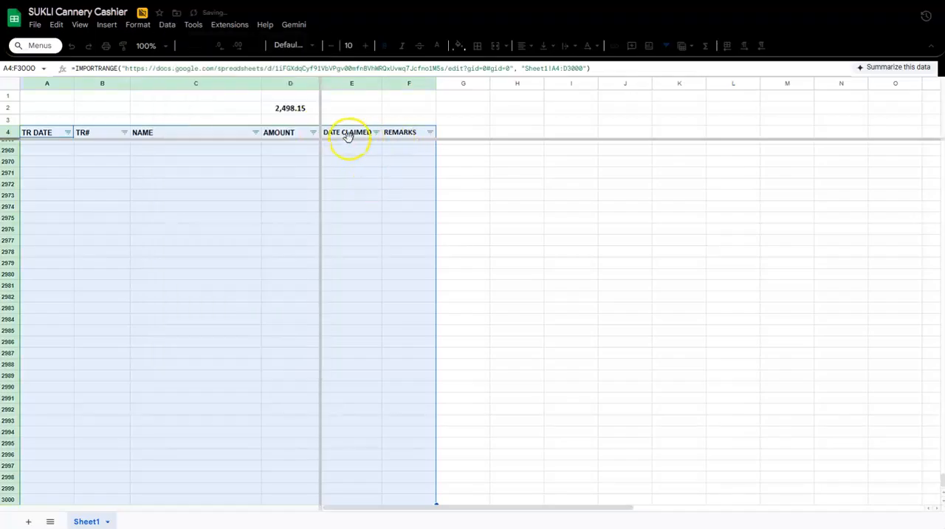
{"action": "left_click", "coordinate": [191, 121]}
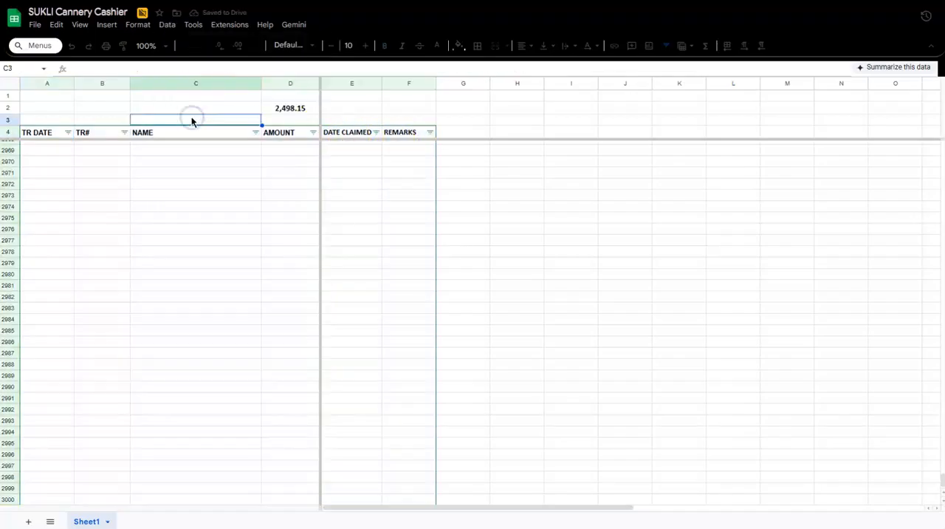
{"action": "key", "text": "Down"}
{"action": "key", "text": "Down"}
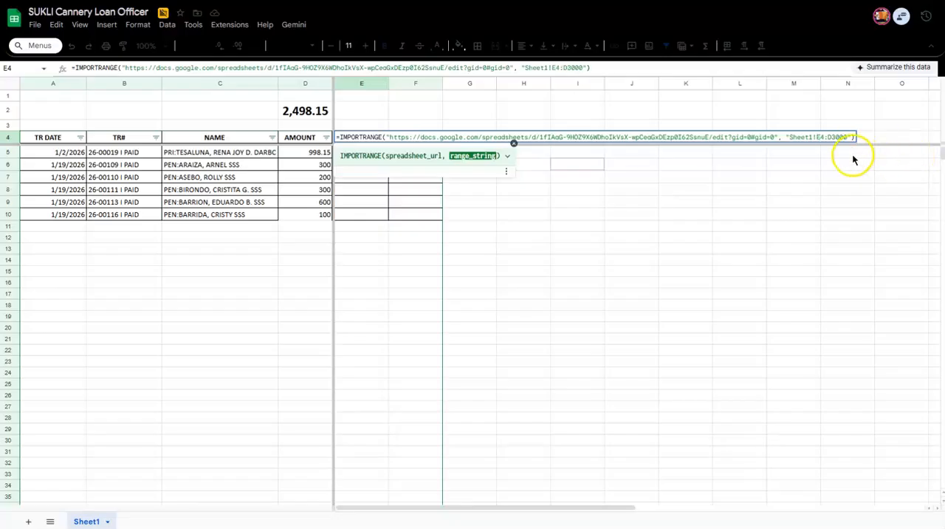
Set the import range in the Loan Officer sheet's E4 formula to Sheet1!E4:F3000, checking the columns against the Cashier sheet.
{"action": "left_click", "coordinate": [832, 137]}
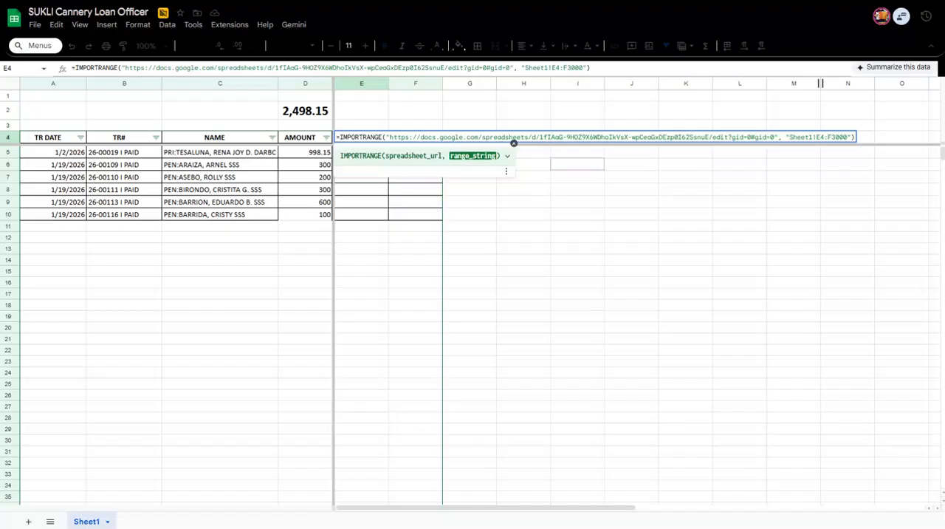
{"action": "key", "text": "ctrl+Tab"}
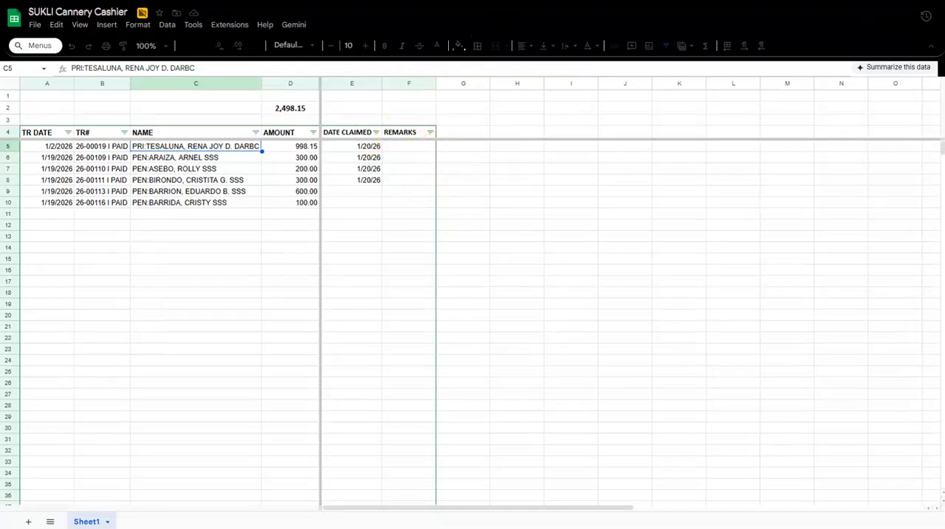
{"action": "key", "text": "ctrl+shift+Tab"}
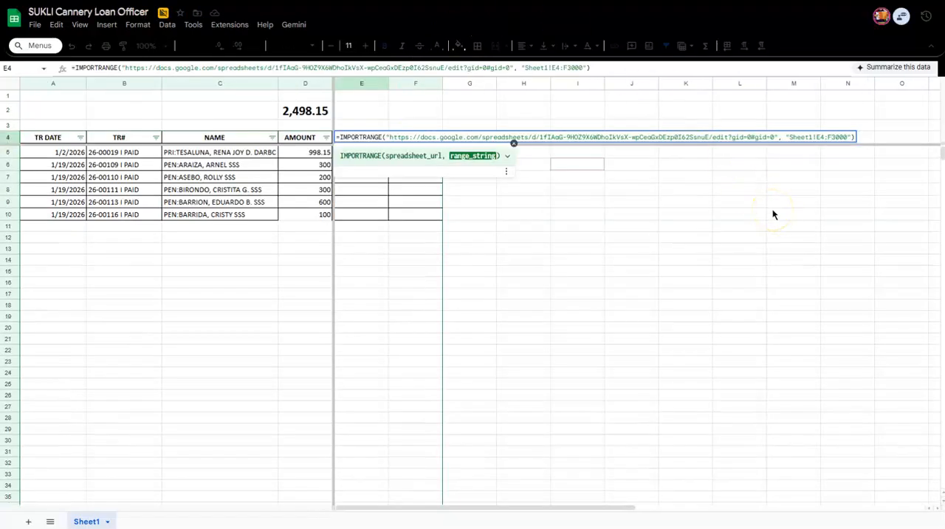
{"action": "key", "text": "Return"}
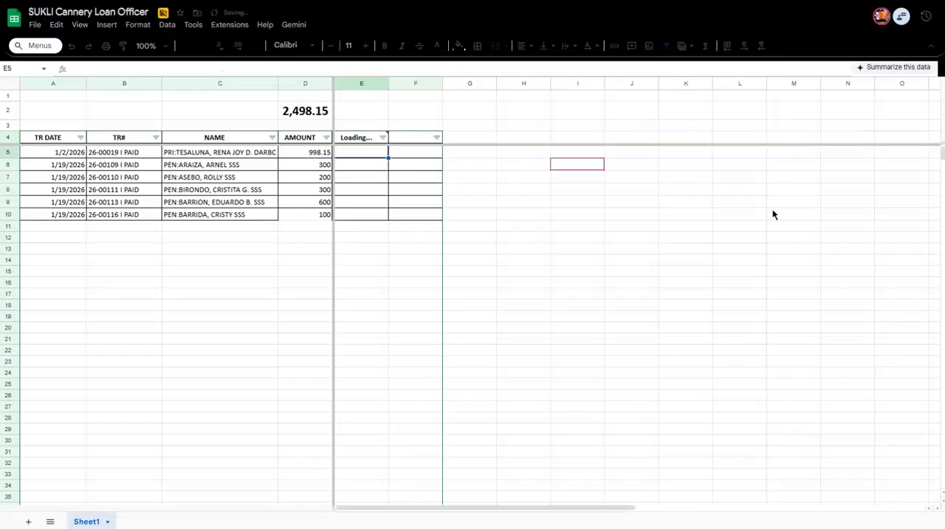
Grant the E4 import in the Loan Officer sheet access to the Cashier spreadsheet.
{"action": "left_click", "coordinate": [370, 139]}
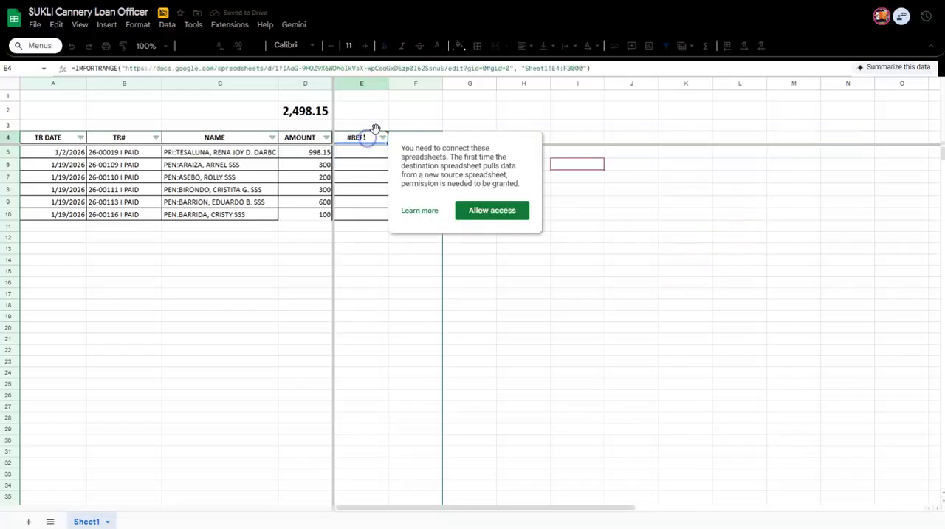
{"action": "left_click", "coordinate": [489, 210]}
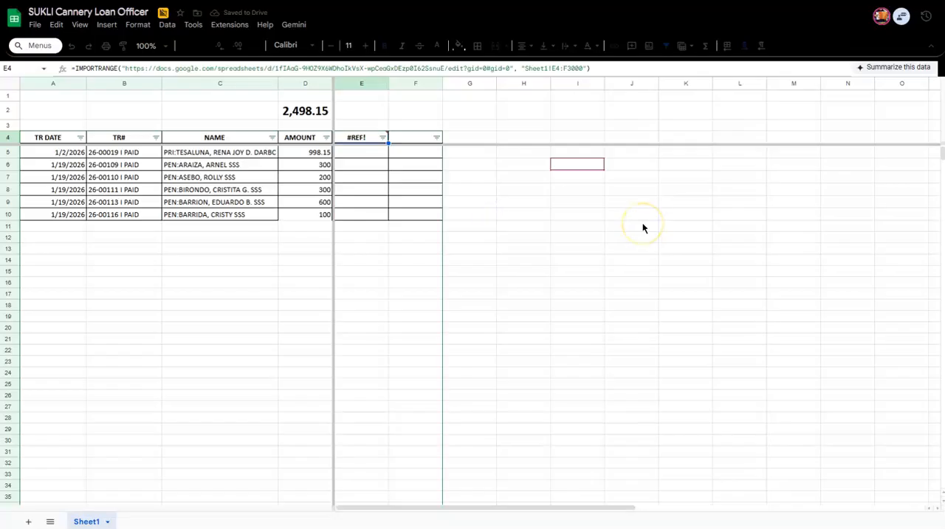
{"action": "left_click", "coordinate": [500, 246]}
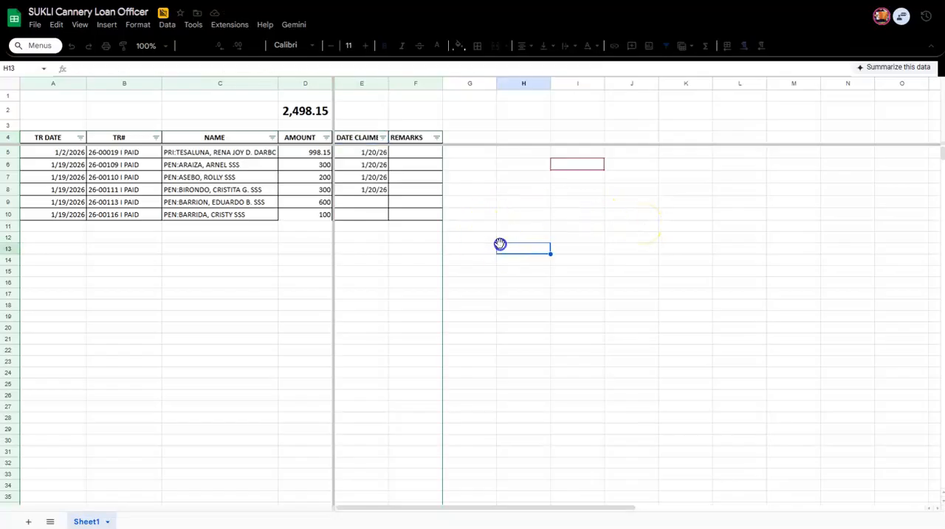
{"action": "left_click", "coordinate": [559, 213]}
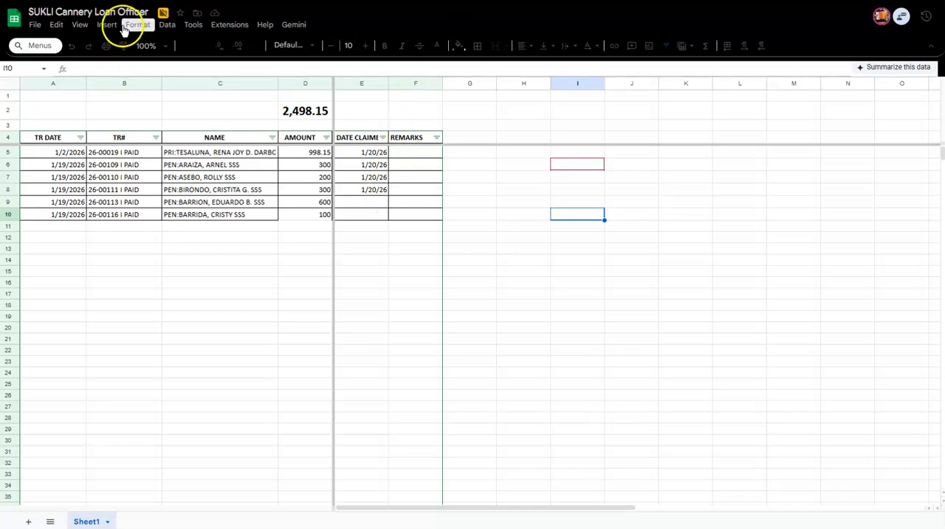
Try to edit and delete individual imported dates in the DATE CLAIMED column of the Loan Officer sheet.
{"action": "double_click", "coordinate": [350, 177]}
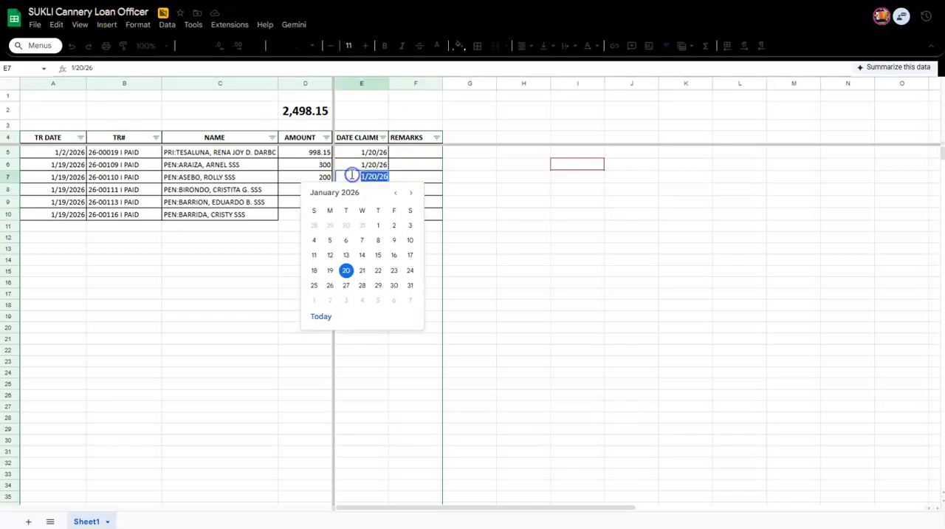
{"action": "left_click", "coordinate": [461, 165]}
{"action": "left_click", "coordinate": [372, 151]}
{"action": "double_click", "coordinate": [376, 153]}
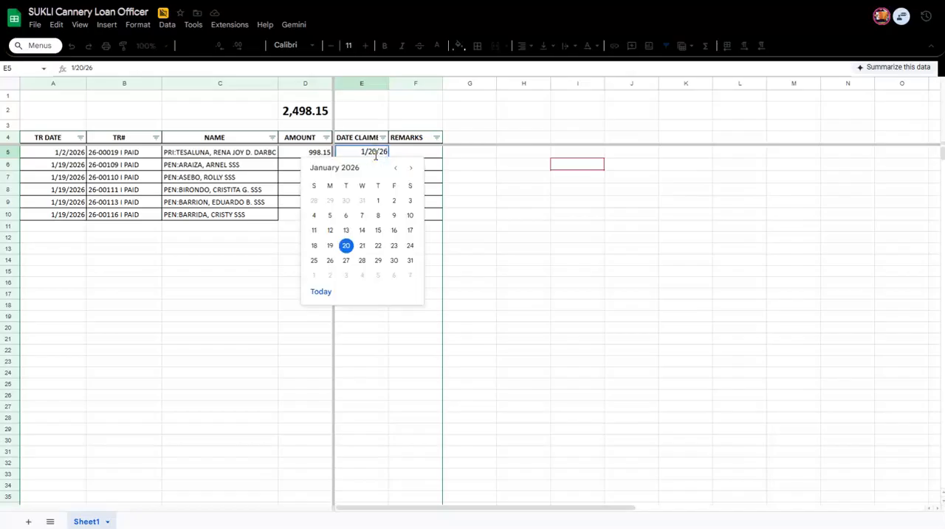
{"action": "key", "text": "Escape"}
{"action": "key", "text": "Down"}
{"action": "key", "text": "Delete"}
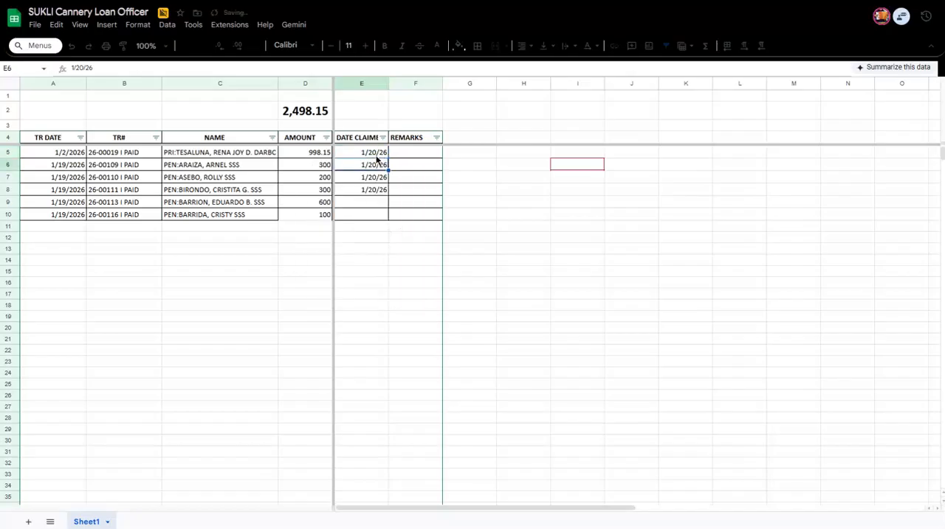
{"action": "key", "text": "Down"}
{"action": "key", "text": "Down"}
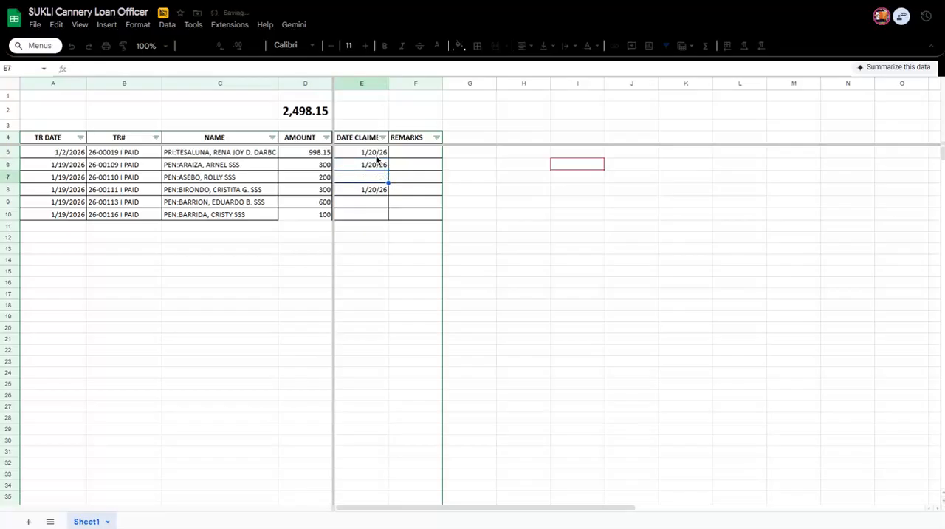
{"action": "left_click", "coordinate": [377, 156]}
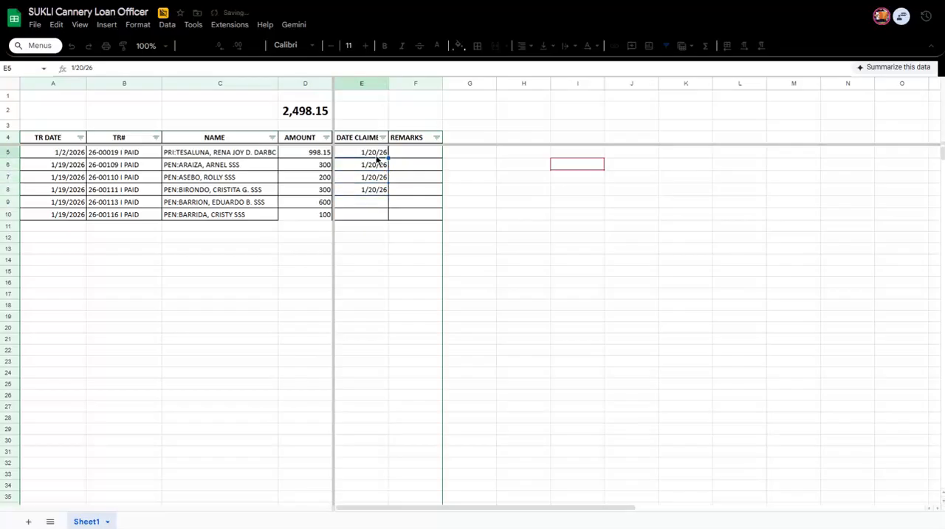
{"action": "key", "text": "Down"}
Try overwriting the imported claim date in E8 of the Loan Officer sheet with "snfnsf" and undo the entry.
{"action": "left_click", "coordinate": [361, 213]}
{"action": "left_click", "coordinate": [368, 200]}
{"action": "left_click", "coordinate": [368, 193]}
{"action": "type", "text": "snfnsf"}
{"action": "key", "text": "Return"}
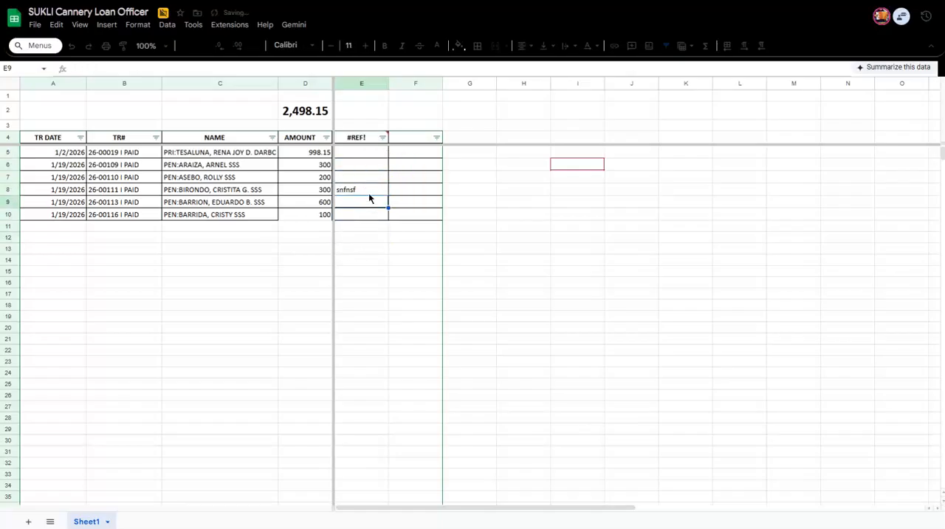
{"action": "key", "text": "ctrl+z"}
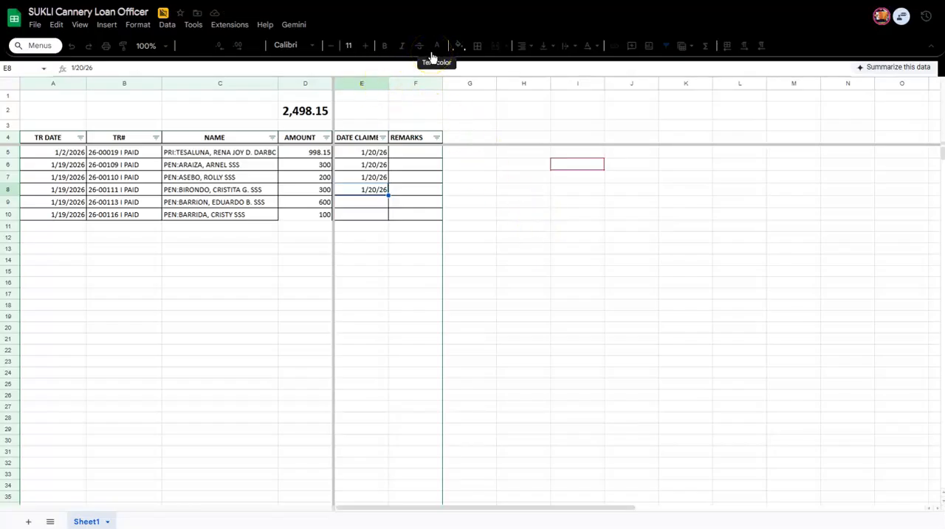
Try overwriting the imported name in C7 of the Cashier sheet with "nnbabsd" and undo the entry.
{"action": "left_click", "coordinate": [502, 1]}
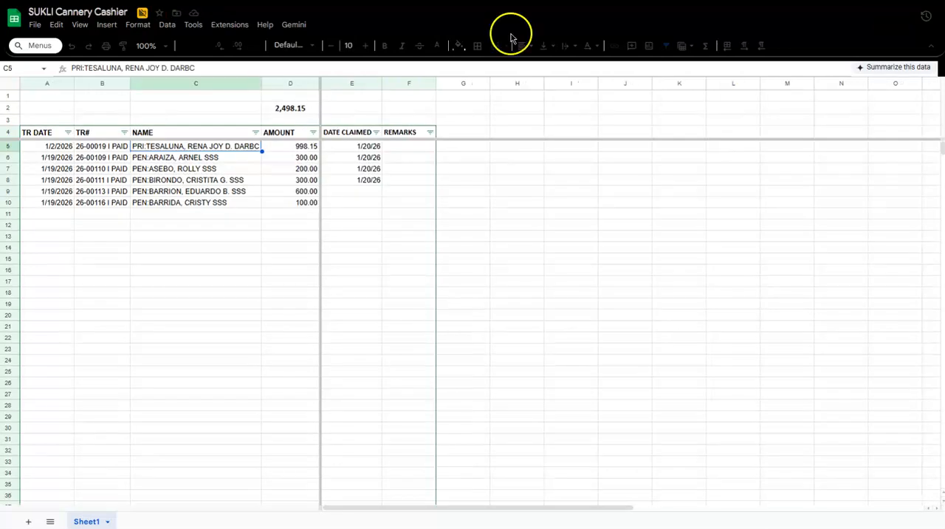
{"action": "left_click", "coordinate": [194, 172]}
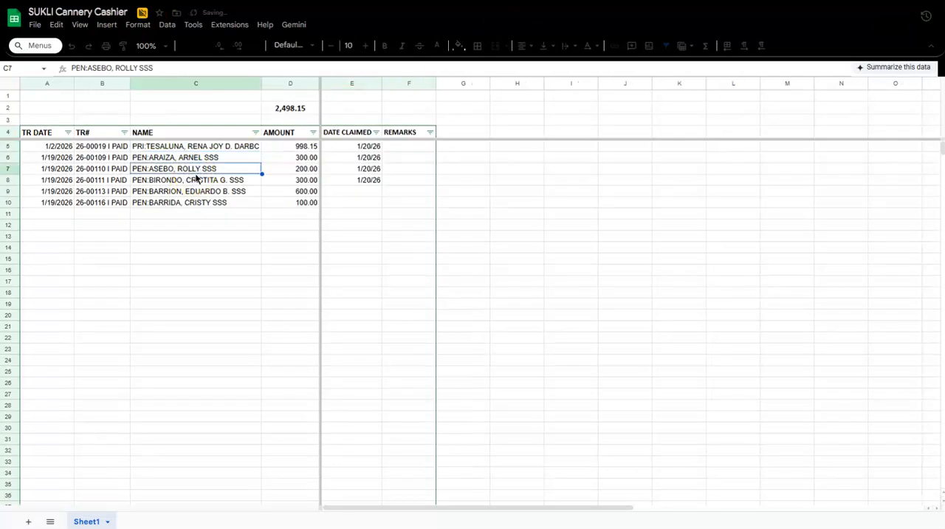
{"action": "type", "text": "nnb"}
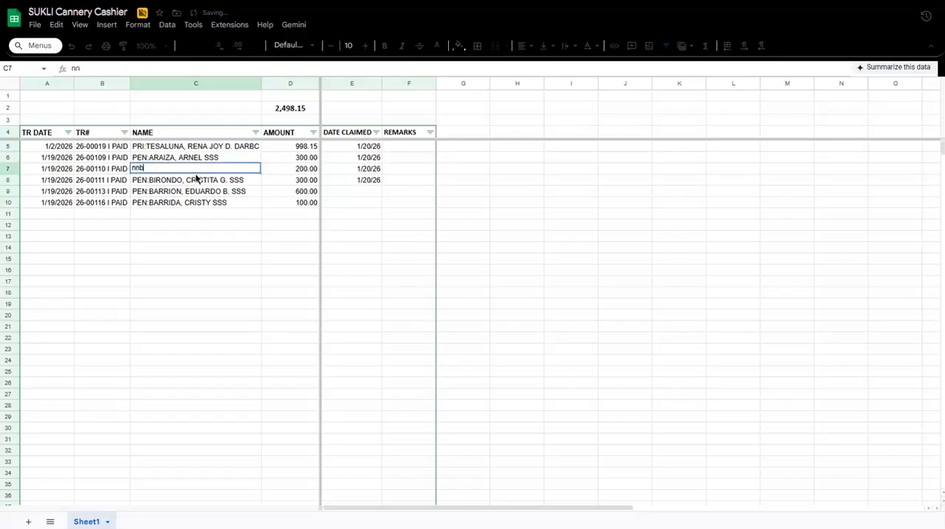
{"action": "type", "text": "absd"}
{"action": "key", "text": "Return"}
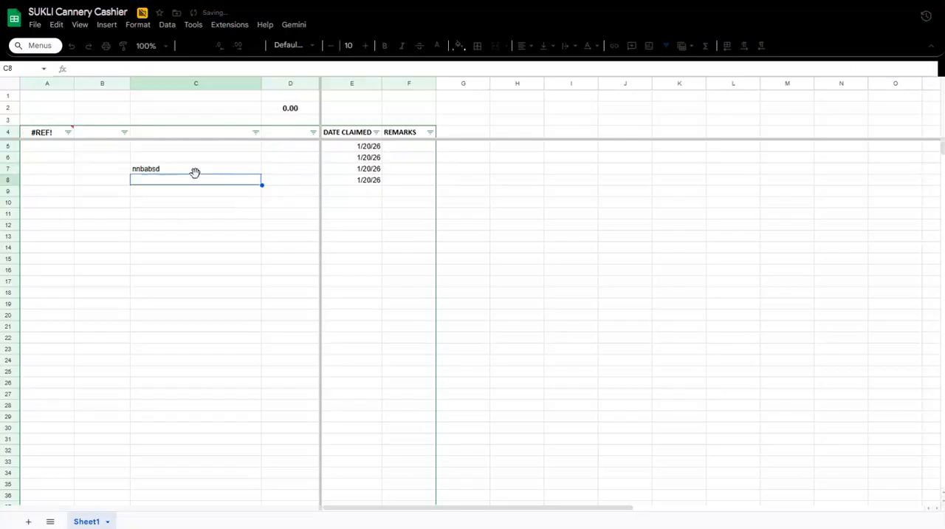
{"action": "key", "text": "ctrl+z"}
{"action": "left_click", "coordinate": [394, 202]}
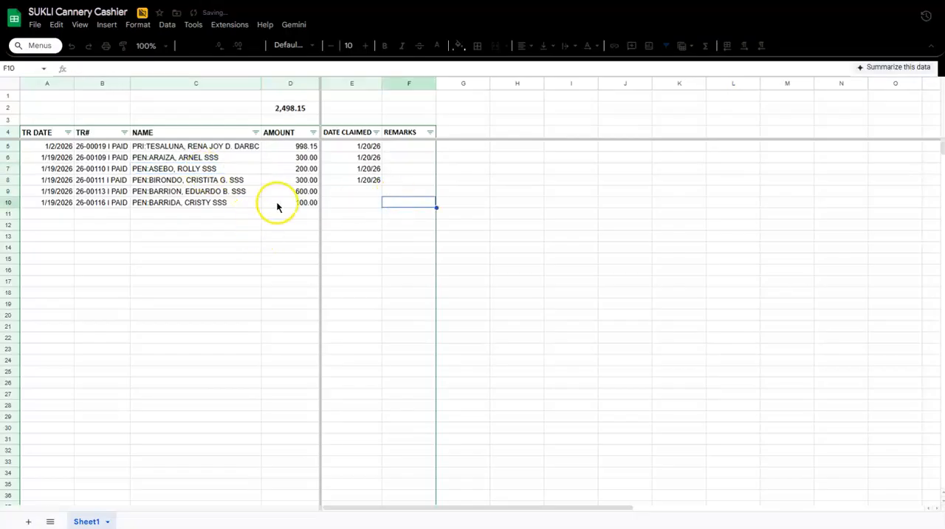
{"action": "left_click", "coordinate": [283, 180]}
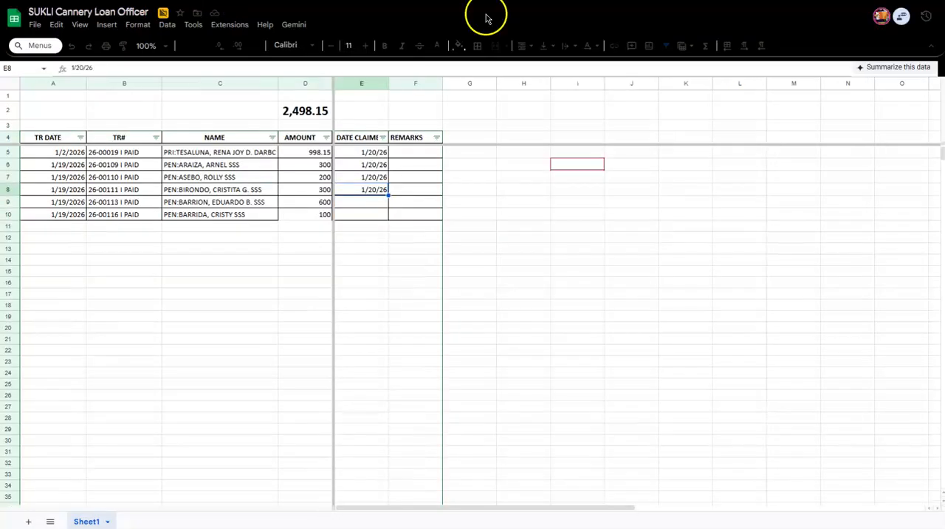
{"action": "left_click", "coordinate": [385, 169]}
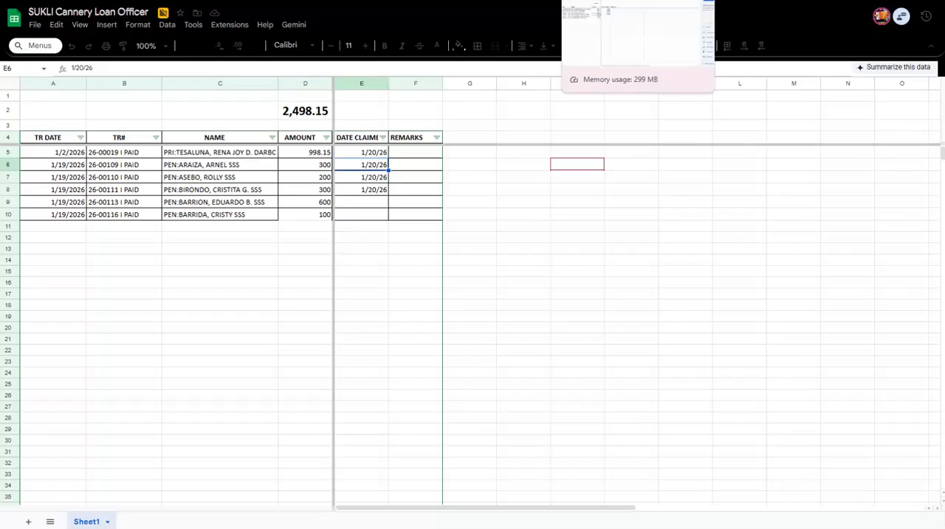
Apply conditional formatting to column E of the Loan Officer sheet that fills non-empty cells light red.
{"action": "left_click", "coordinate": [391, 251]}
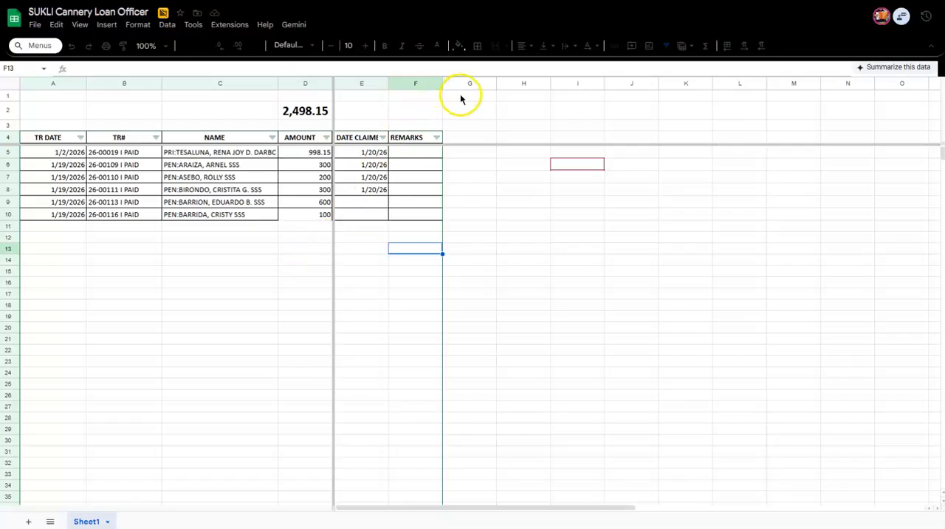
{"action": "left_click", "coordinate": [369, 83]}
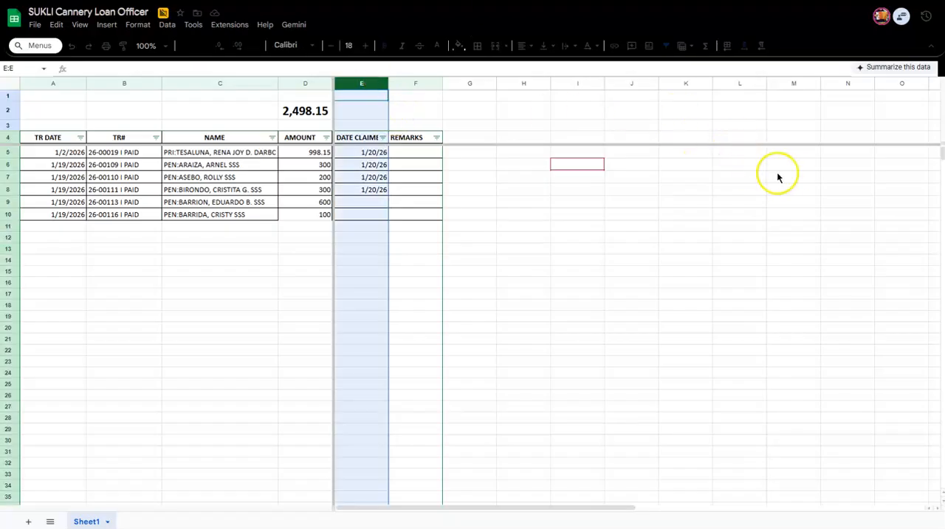
{"action": "left_click", "coordinate": [138, 25]}
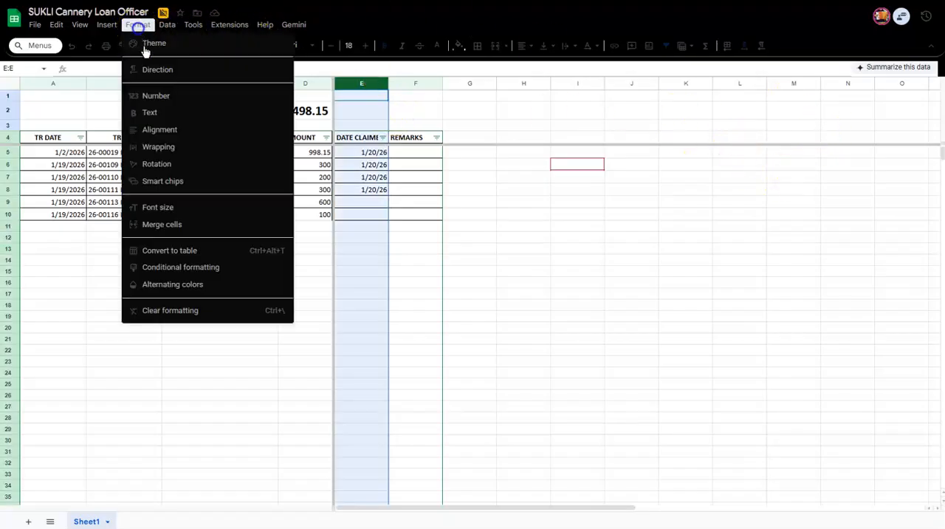
{"action": "left_click", "coordinate": [148, 271]}
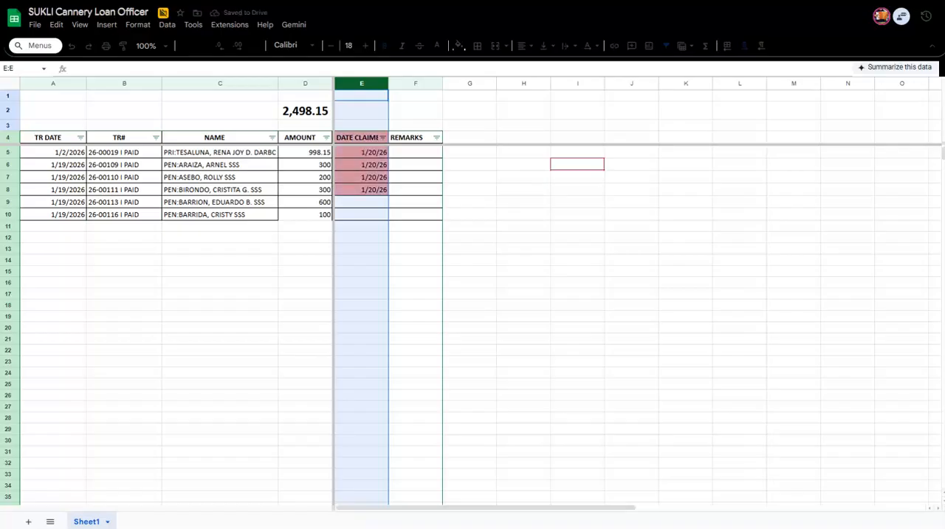
{"action": "left_click", "coordinate": [373, 212]}
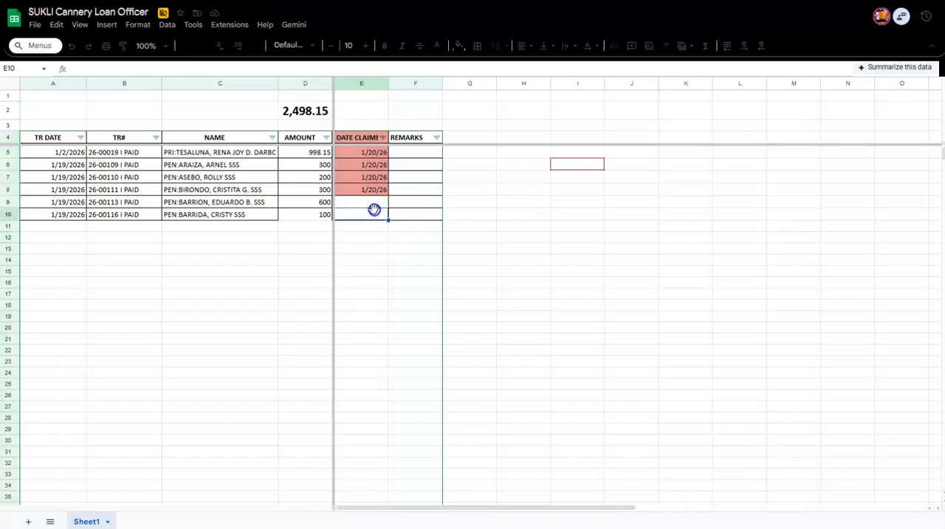
{"action": "left_click", "coordinate": [439, 225]}
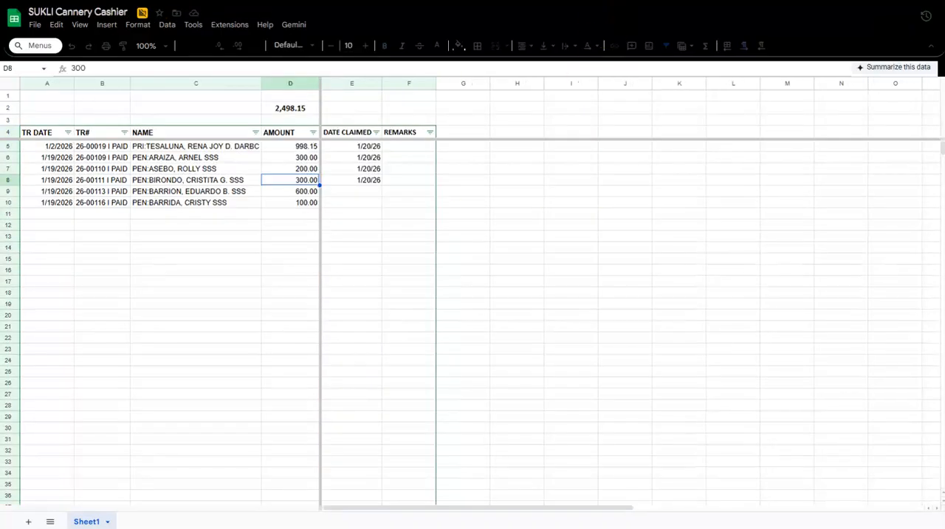
Apply conditional formatting to column E of the Cashier sheet that fills non-empty cells light red.
{"action": "left_click", "coordinate": [333, 84]}
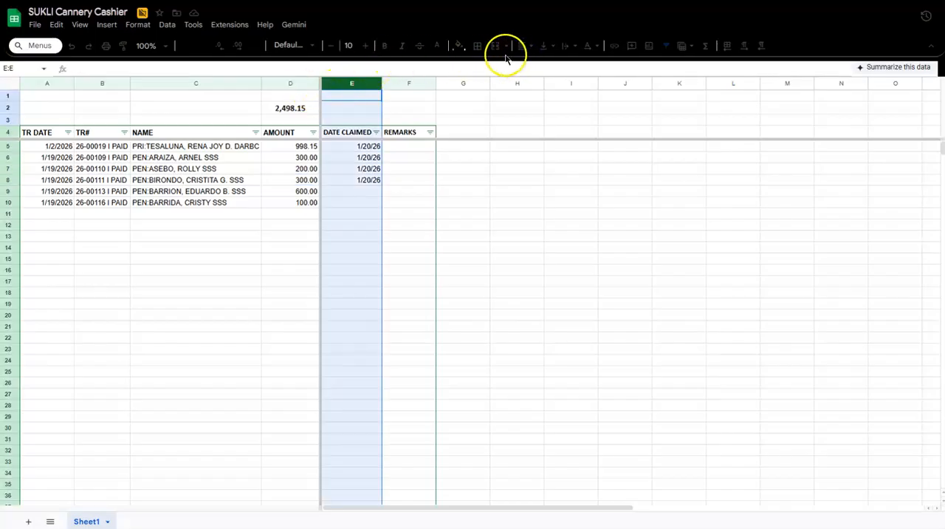
{"action": "left_click", "coordinate": [167, 26]}
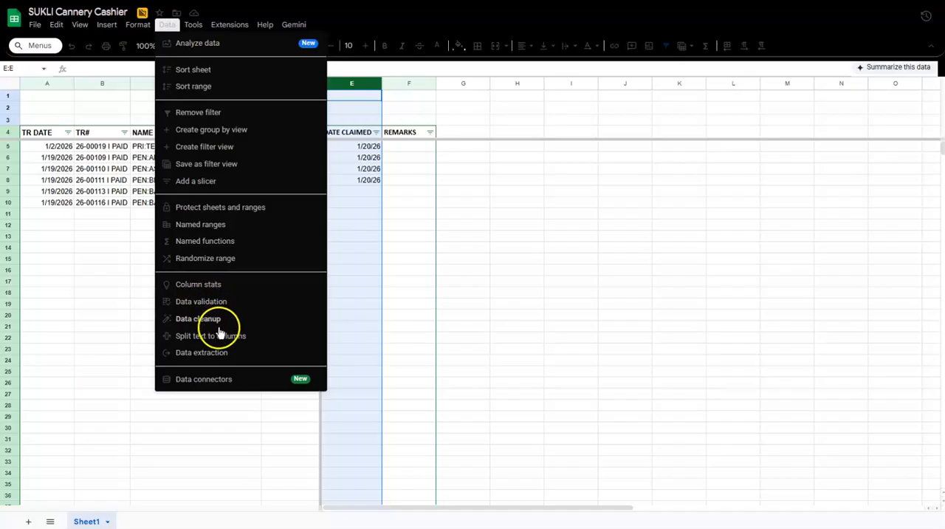
{"action": "mouse_move", "coordinate": [138, 22]}
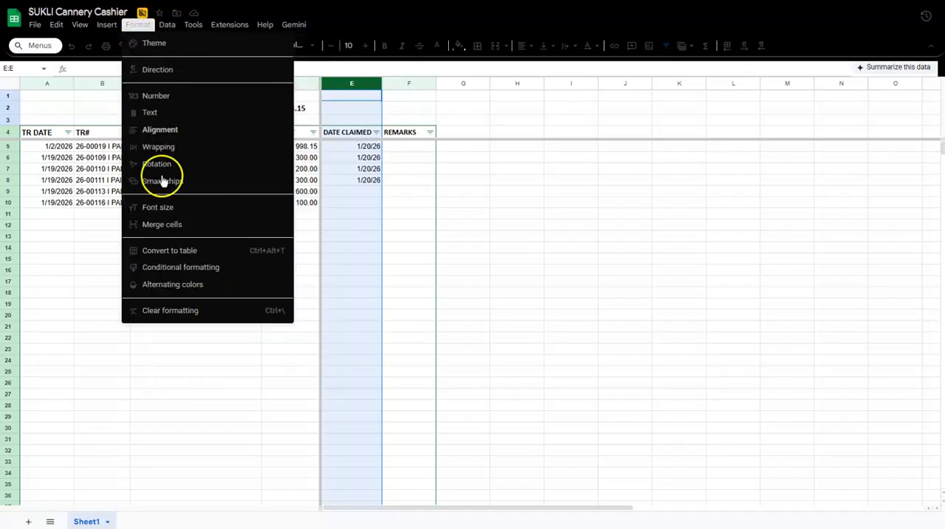
{"action": "left_click", "coordinate": [166, 268]}
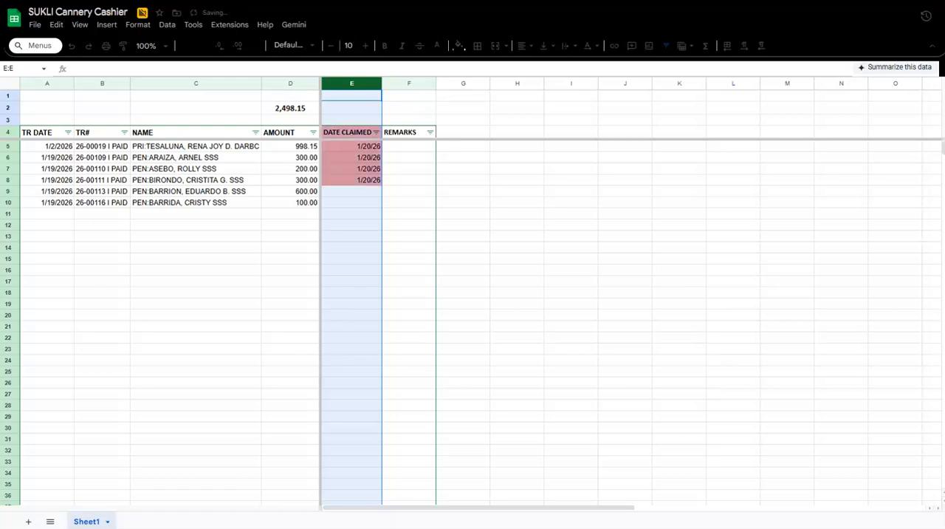
{"action": "left_click", "coordinate": [459, 237]}
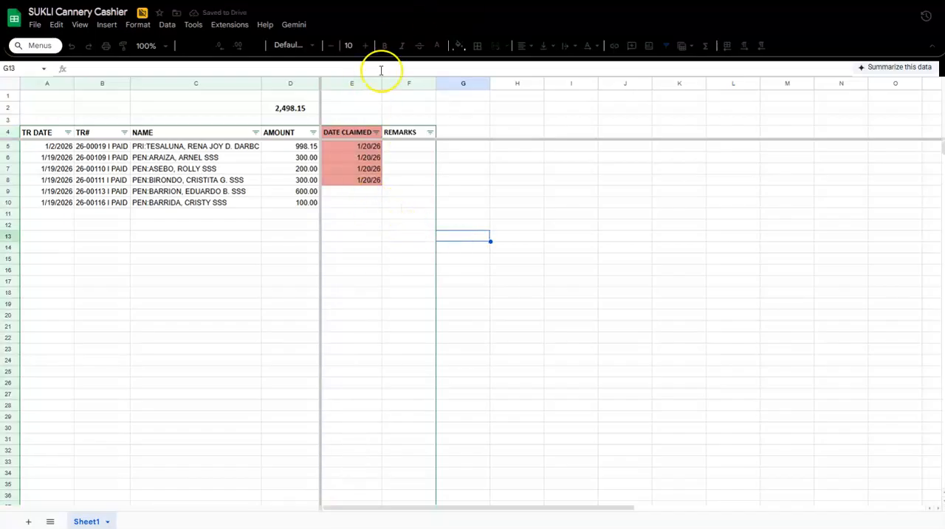
{"action": "left_click", "coordinate": [290, 203]}
{"action": "left_click", "coordinate": [192, 191]}
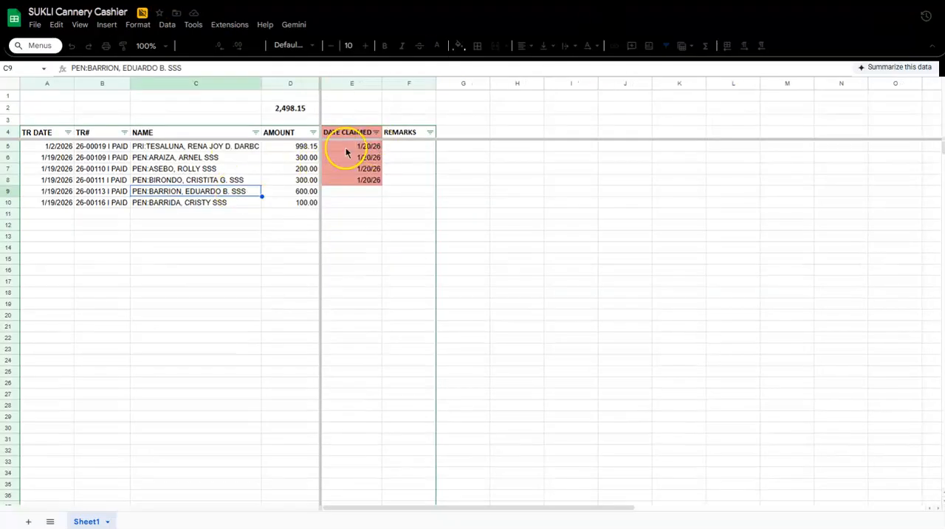
{"action": "left_click", "coordinate": [409, 235]}
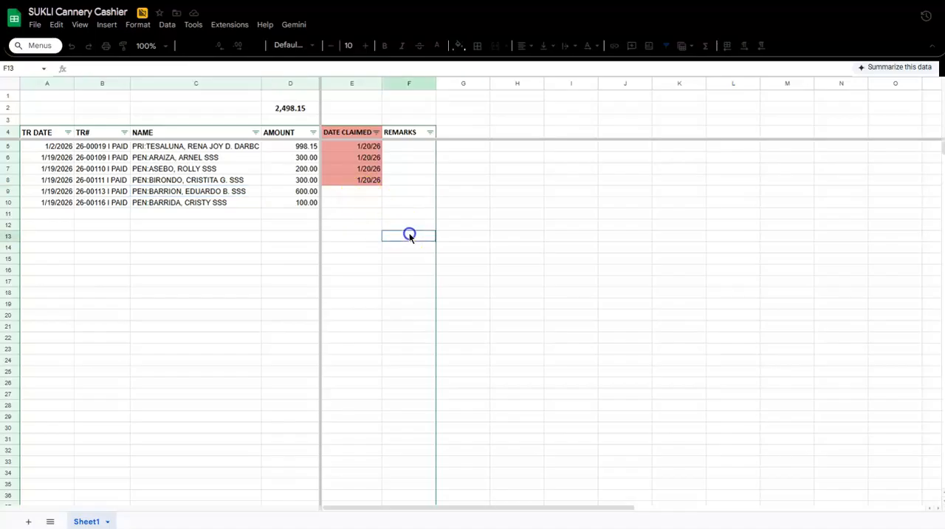